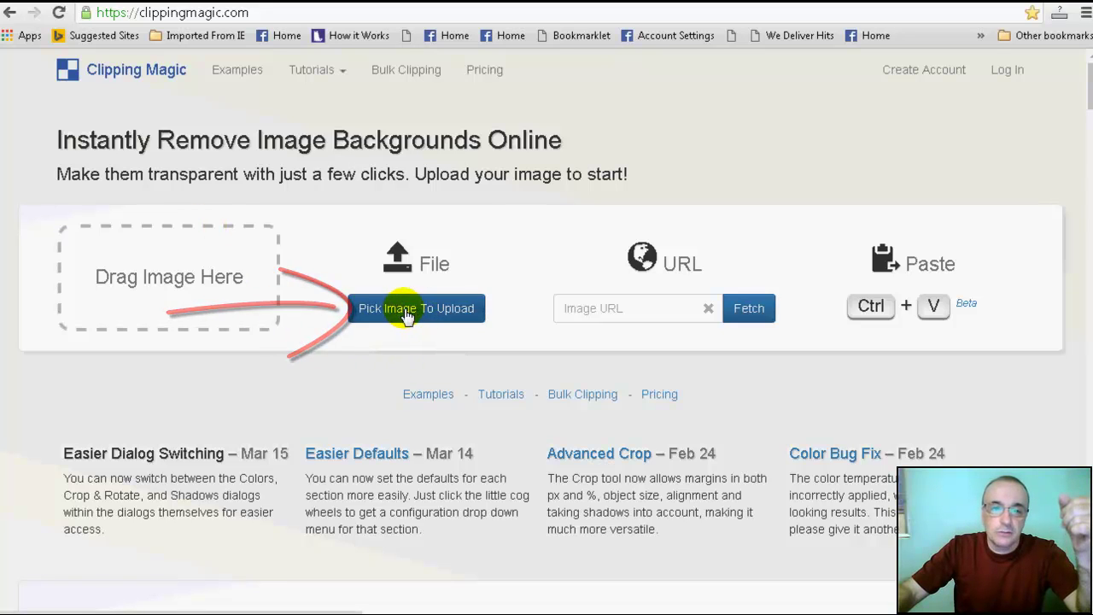
Upload the photo IMG_1115 from the computer into the background-removal editor.
click(406, 314)
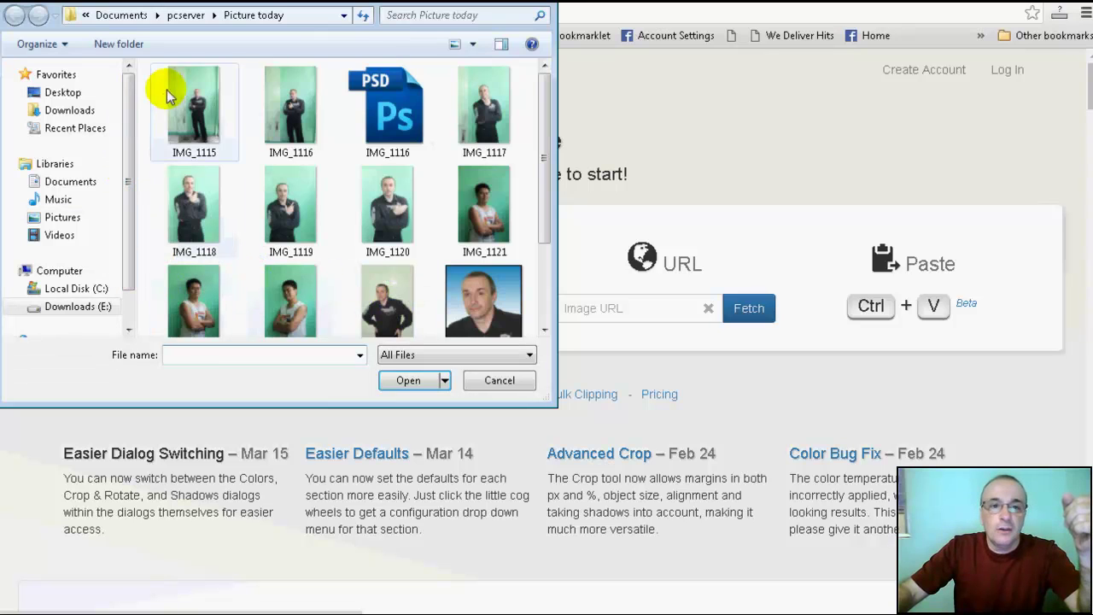
click(196, 108)
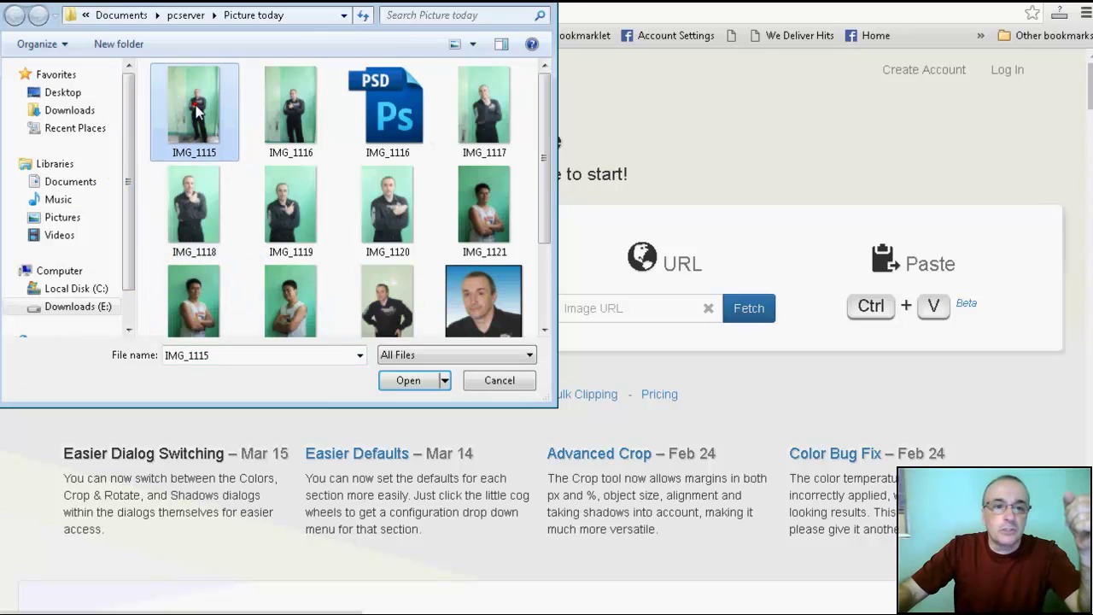
click(405, 381)
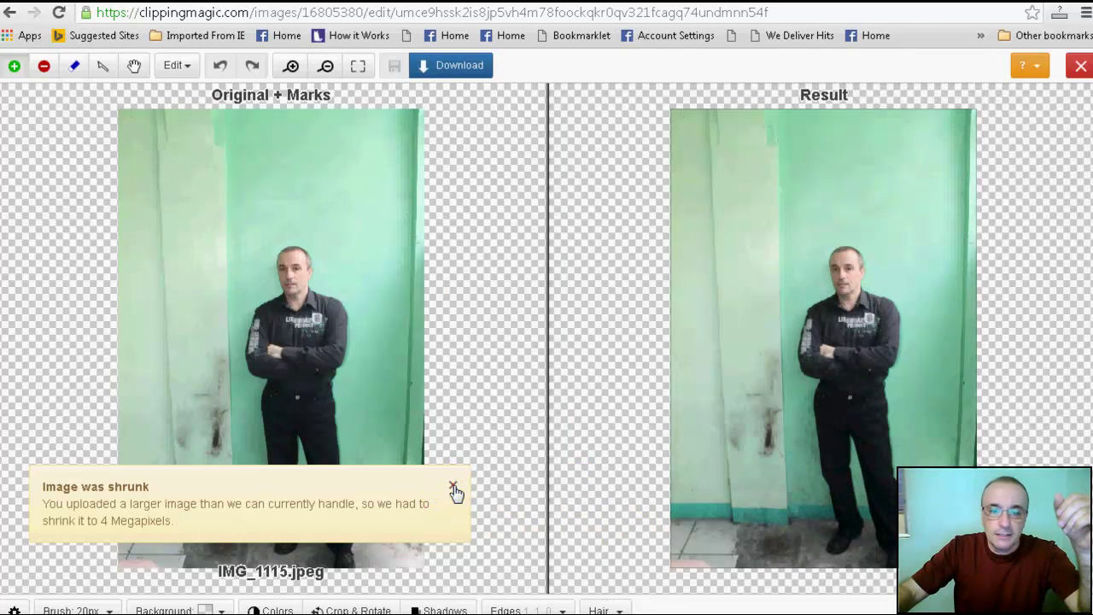
Dismiss the image-shrunk notice and paint green keep strokes over the man's face, torso, arms and legs.
click(452, 487)
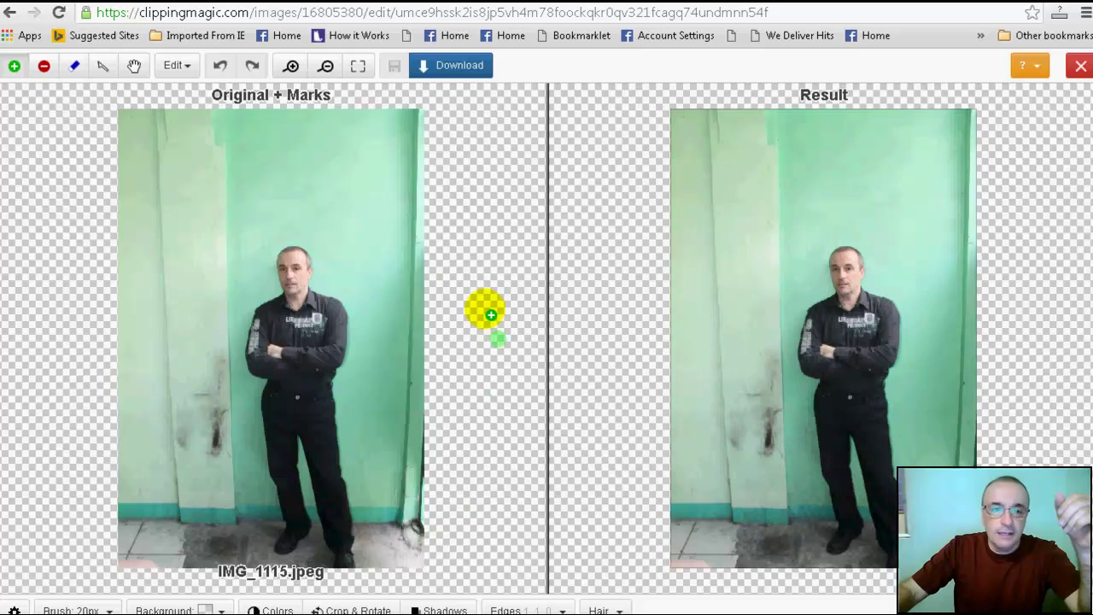
click(297, 268)
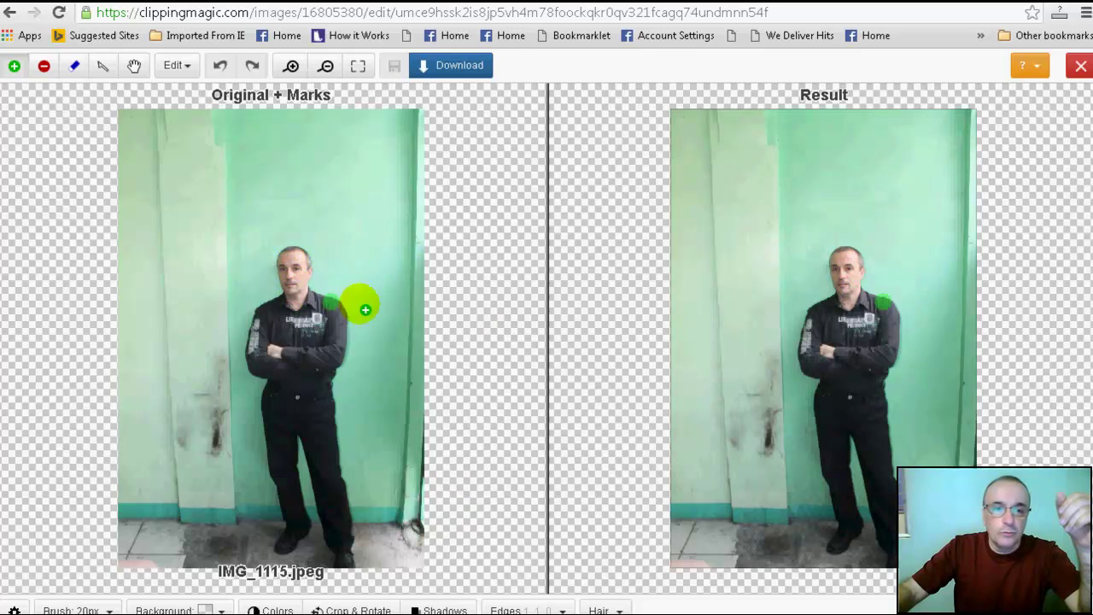
scroll(505, 343, down, 1)
scroll(505, 343, up, 3)
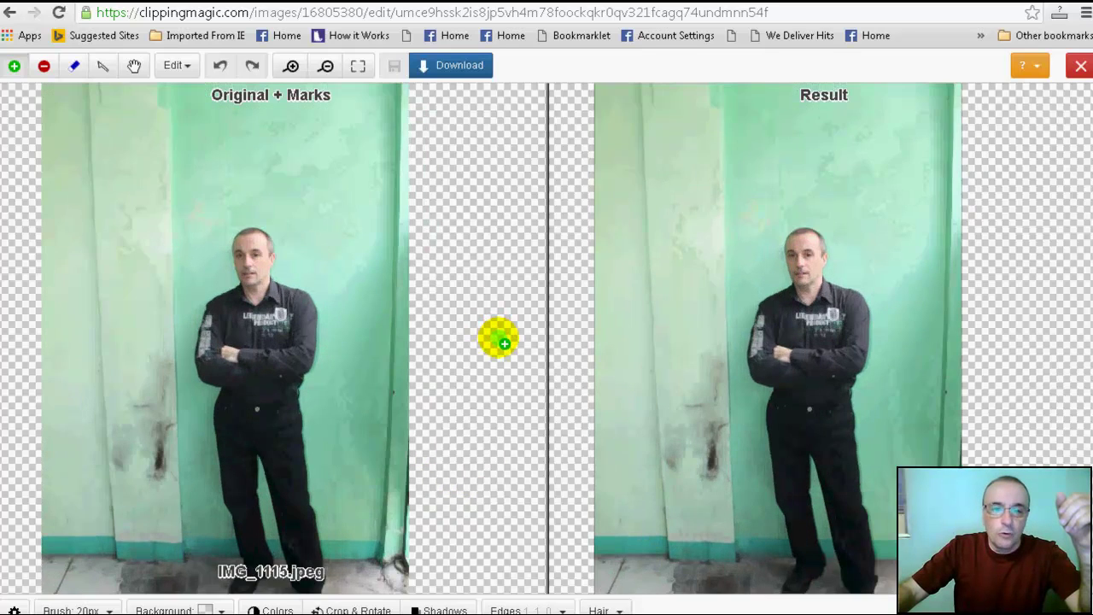
scroll(456, 350, down, 1)
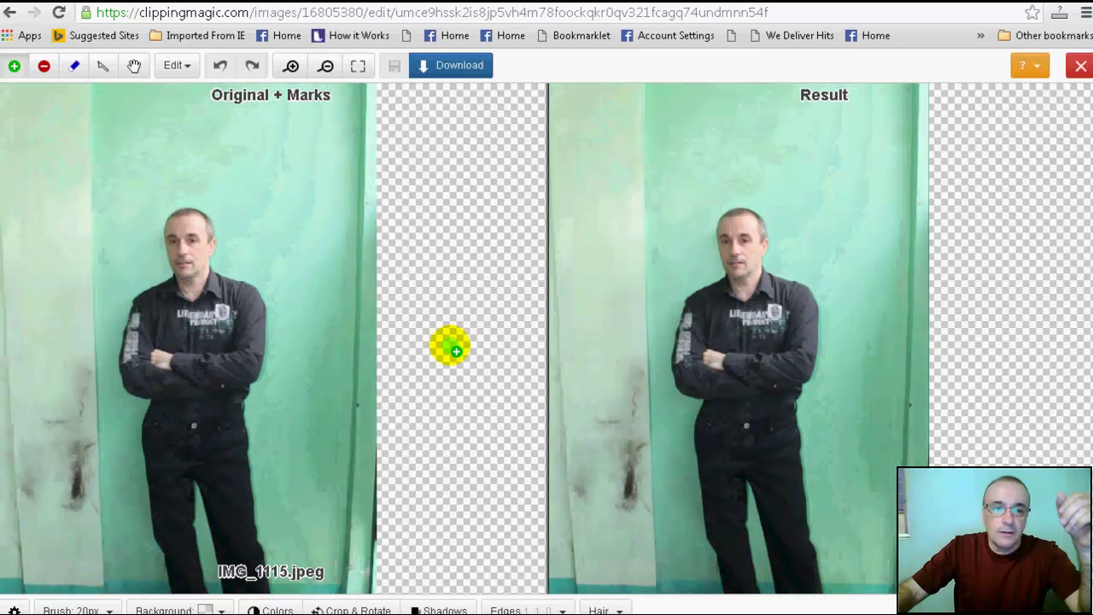
scroll(450, 348, down, 2)
scroll(451, 348, up, 1)
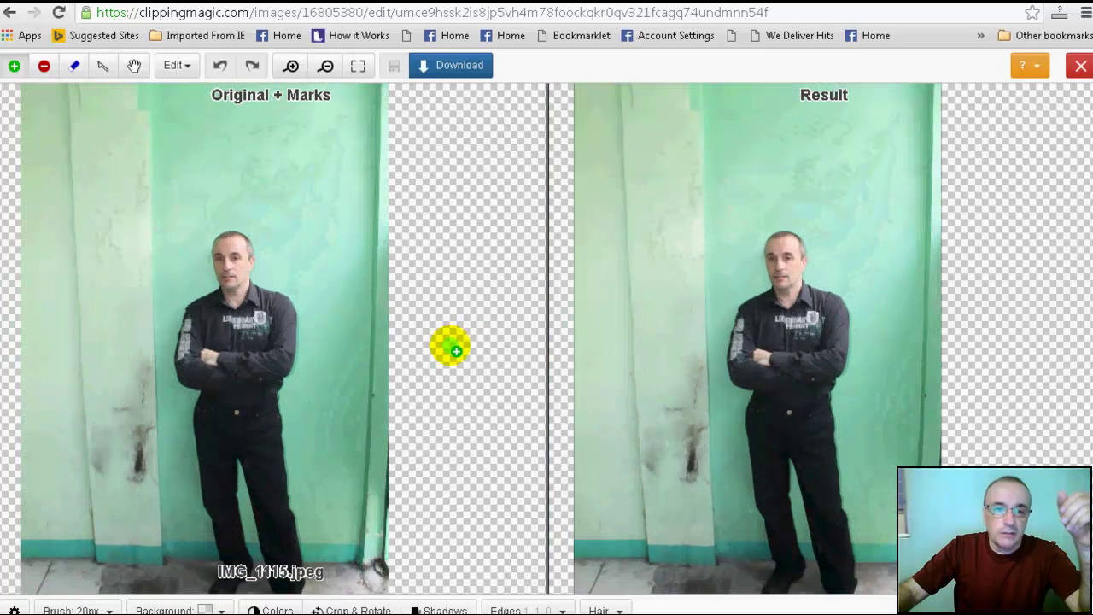
mouse_move(229, 278)
mouse_down()
mouse_move(234, 259)
mouse_move(269, 341)
mouse_move(268, 461)
mouse_move(288, 561)
mouse_up()
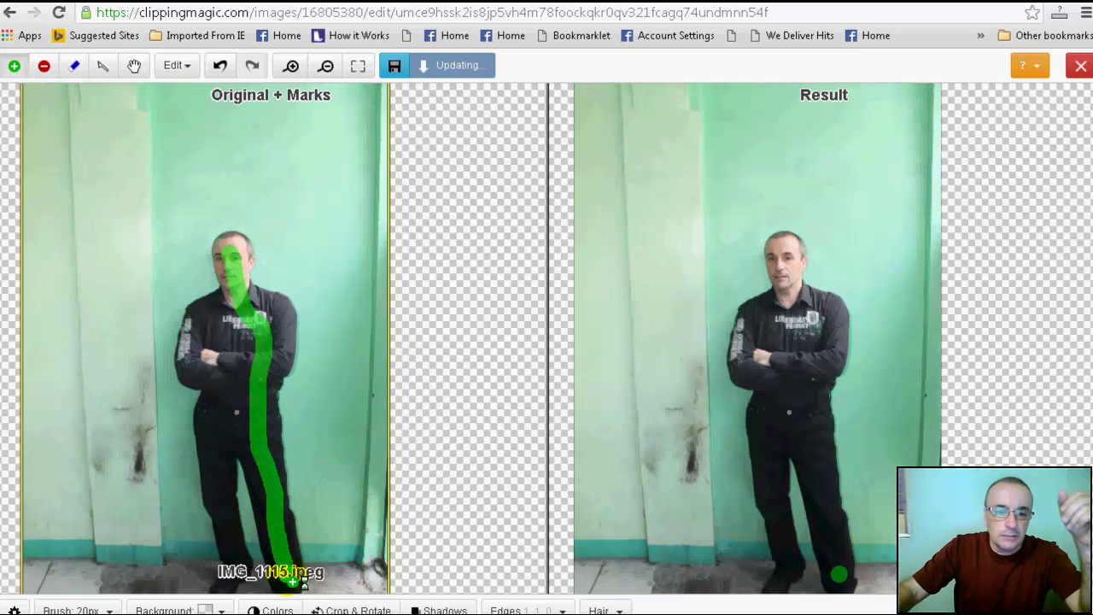
mouse_move(248, 303)
mouse_down()
mouse_move(202, 353)
mouse_move(202, 374)
mouse_move(226, 399)
mouse_move(240, 567)
mouse_up()
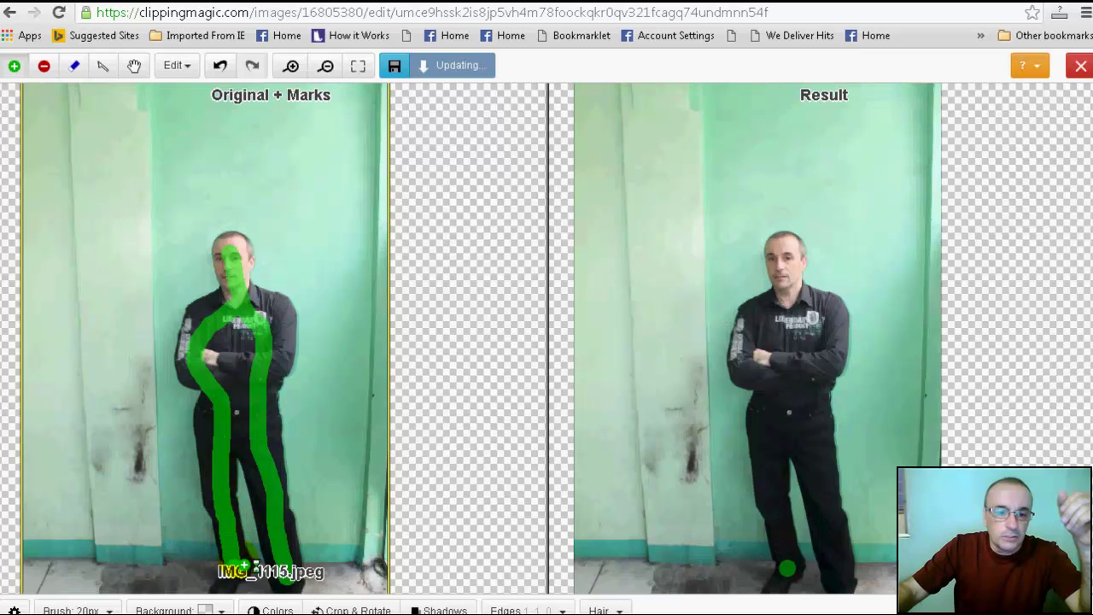
Paint red remove strokes over the green wall on both sides of the man.
click(45, 73)
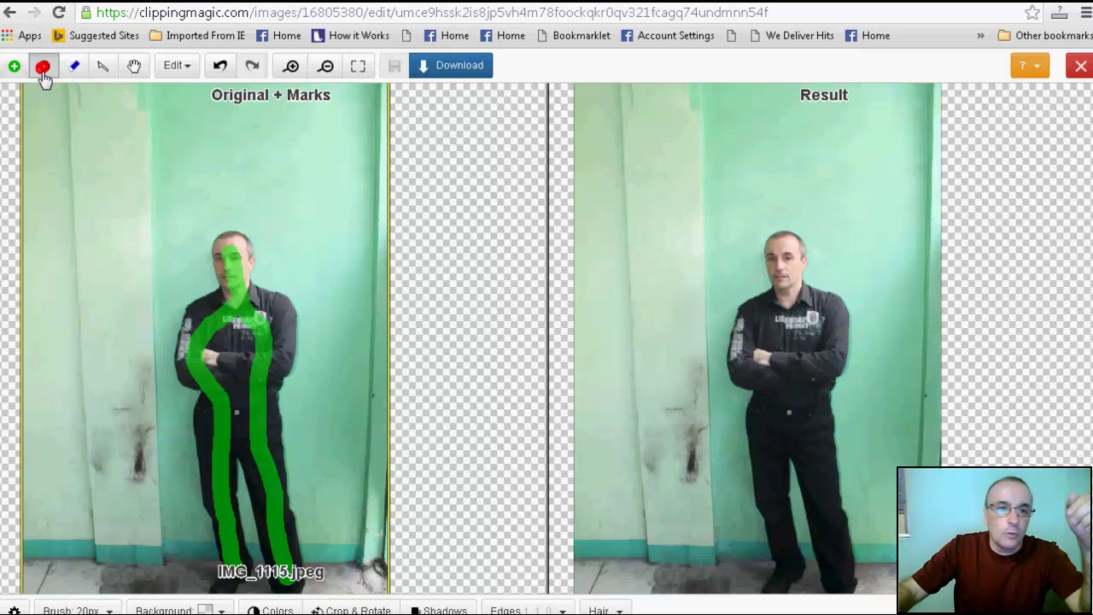
mouse_move(148, 114)
mouse_down()
mouse_move(278, 143)
mouse_move(199, 162)
mouse_move(154, 231)
mouse_move(167, 287)
mouse_move(152, 377)
mouse_move(166, 320)
mouse_move(174, 396)
mouse_move(158, 393)
mouse_move(160, 370)
mouse_move(193, 481)
mouse_move(186, 447)
mouse_move(191, 468)
mouse_move(197, 546)
mouse_move(203, 535)
mouse_move(190, 600)
mouse_up()
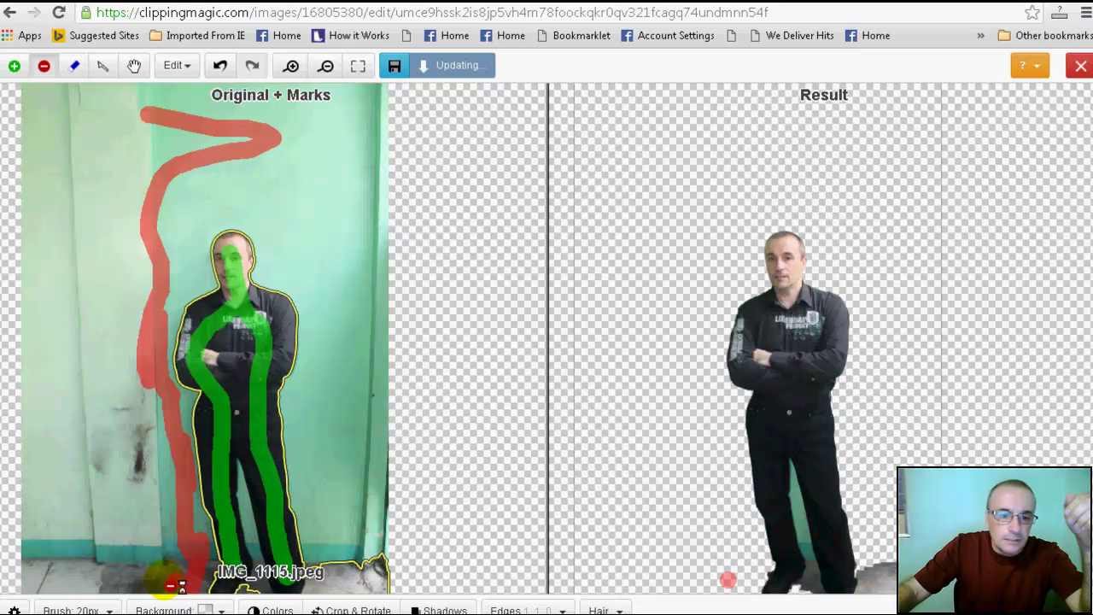
mouse_move(254, 155)
mouse_down()
mouse_move(268, 220)
mouse_move(337, 312)
mouse_move(346, 342)
mouse_move(337, 564)
mouse_move(319, 589)
mouse_move(407, 568)
mouse_up()
scroll(405, 471, down, 1)
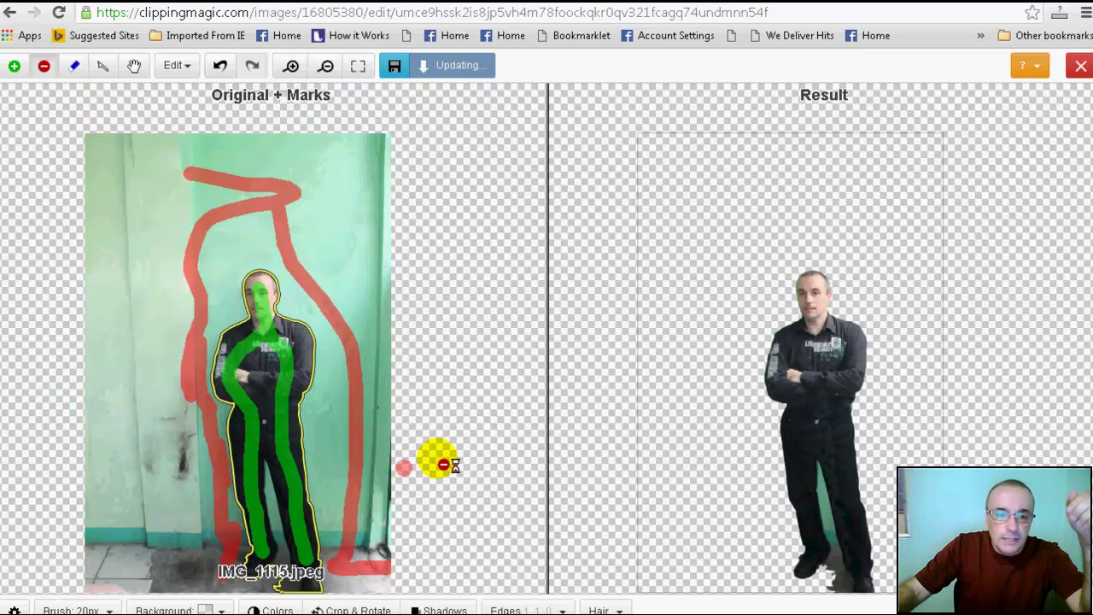
Zoom to the legs and paint a remove mark between them down to the floor.
scroll(438, 461, up, 3)
key(space)
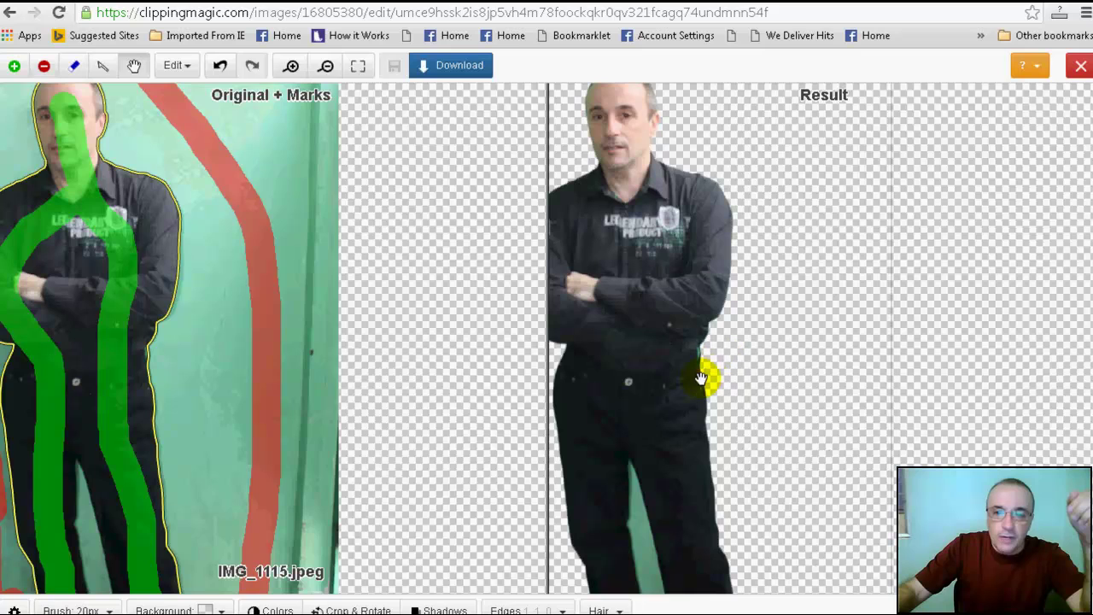
drag(701, 378, 752, 322)
drag(718, 513, 683, 386)
scroll(513, 472, down, 2)
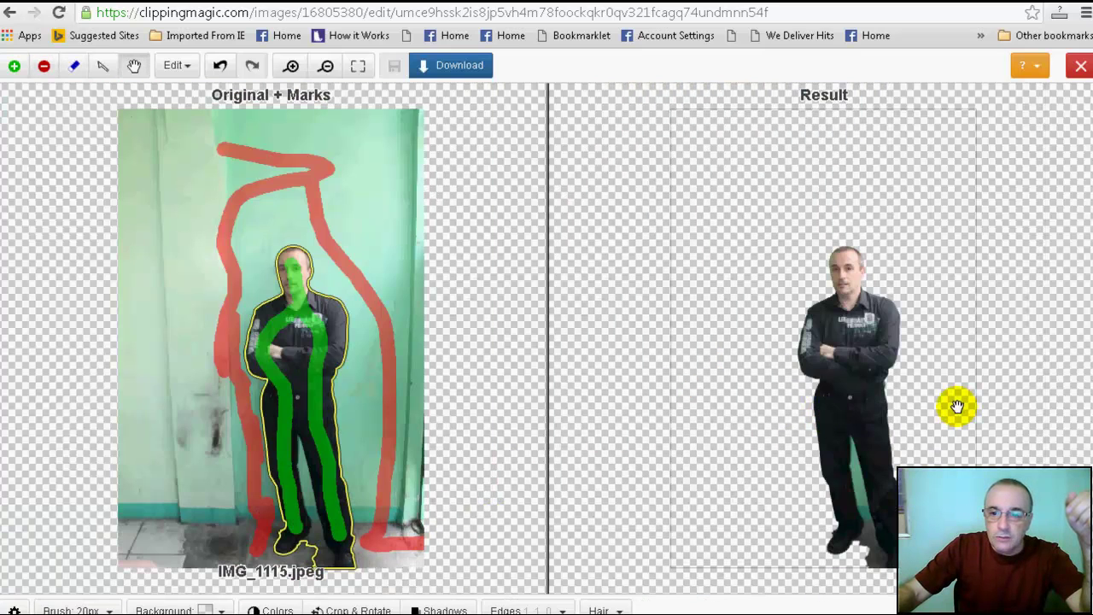
scroll(966, 359, up, 2)
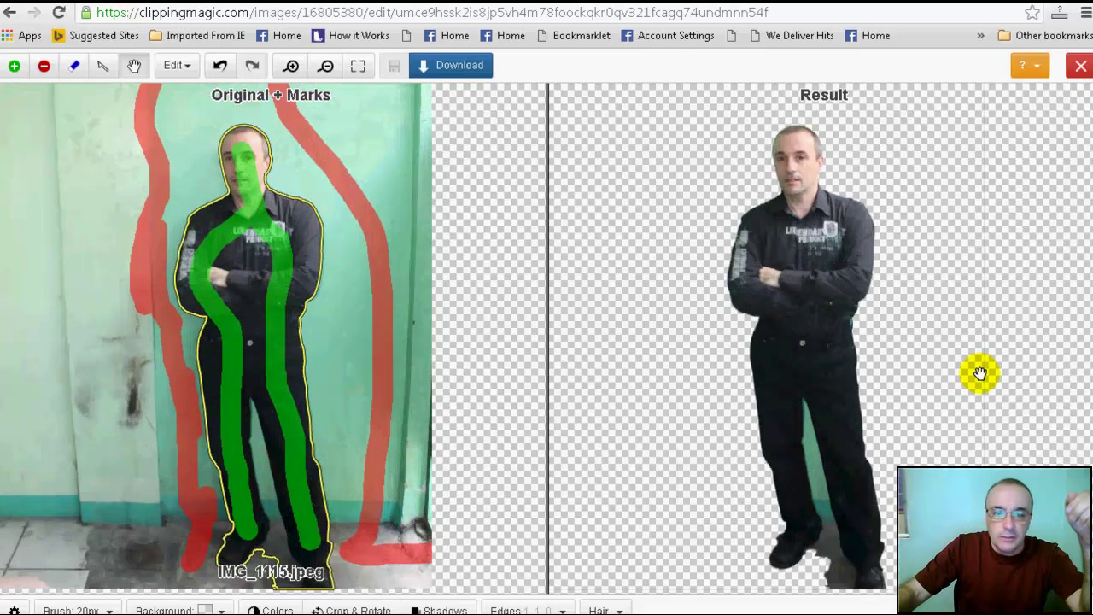
scroll(980, 373, up, 1)
drag(964, 399, 1020, 242)
key(b)
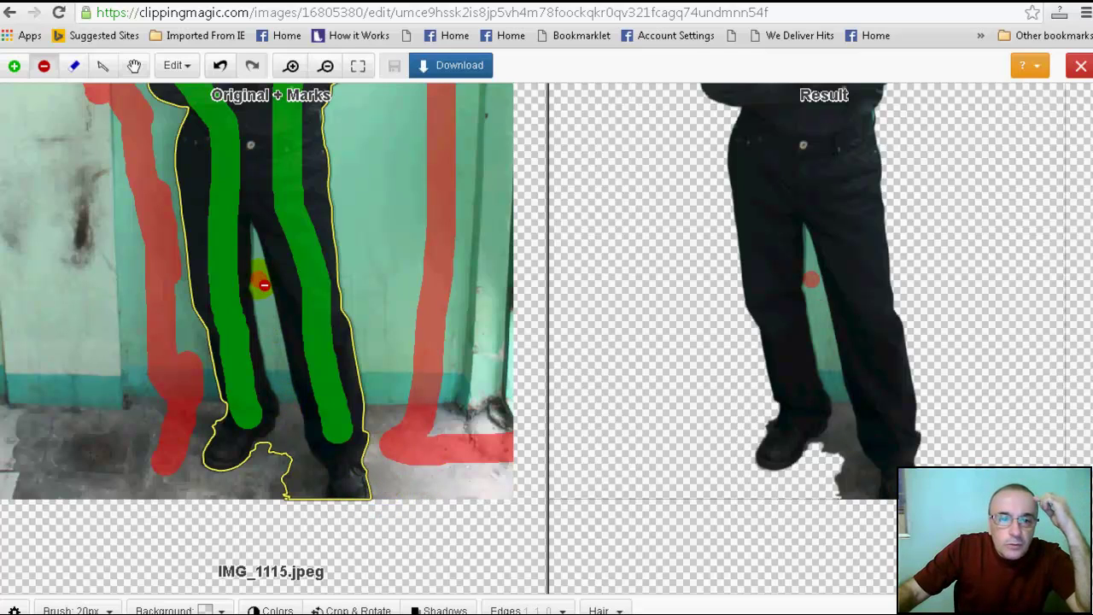
mouse_move(264, 292)
mouse_down()
mouse_move(281, 322)
mouse_move(285, 400)
mouse_up()
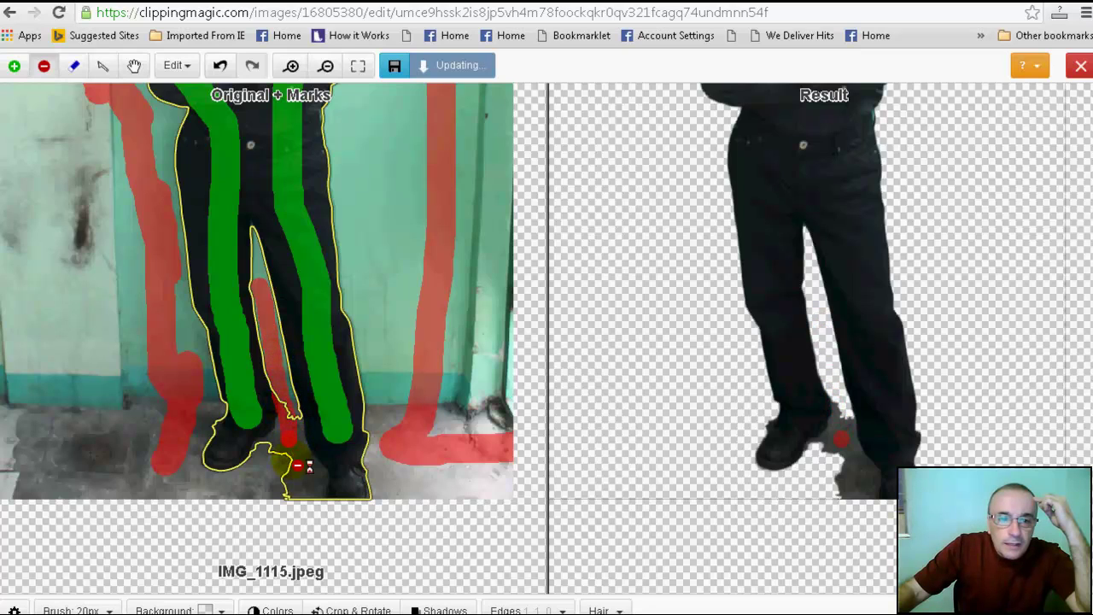
drag(304, 487, 306, 506)
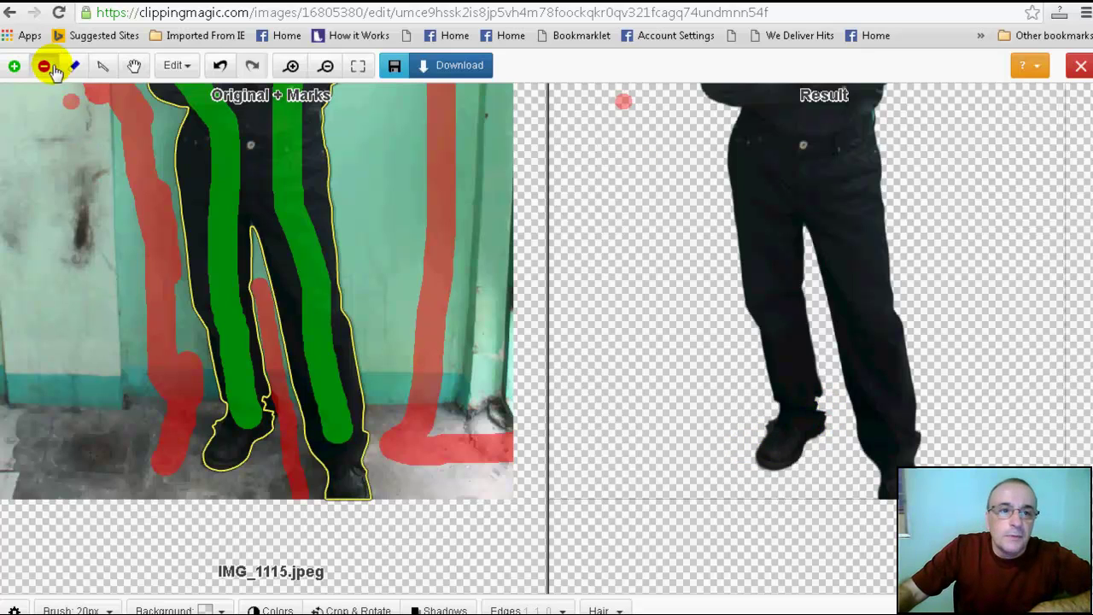
Add a keep dot on the left shoe and a remove stroke on the floor beside it.
click(16, 68)
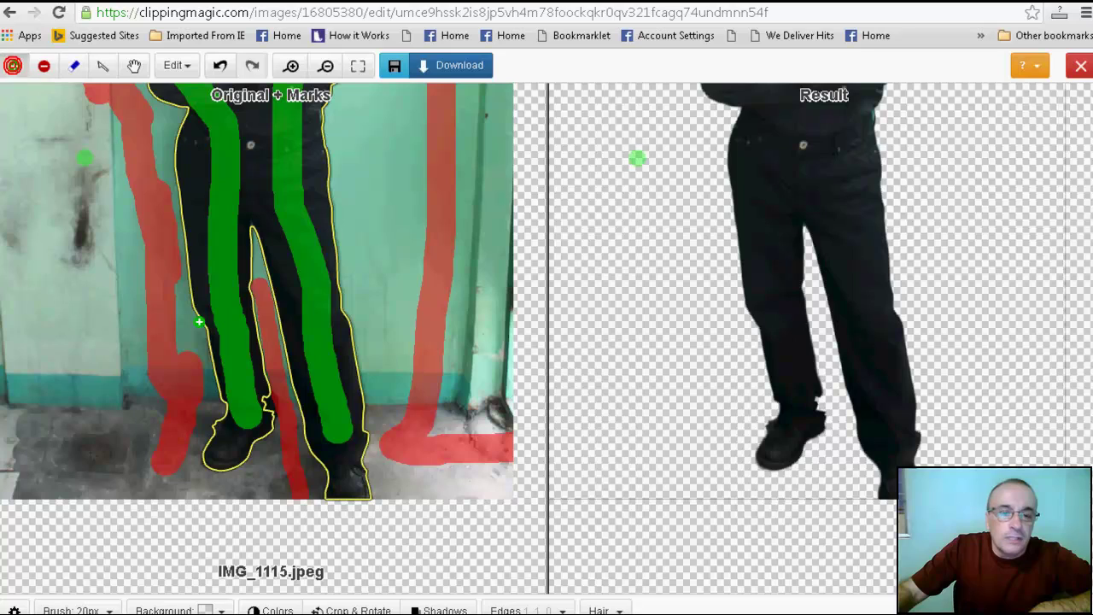
click(262, 396)
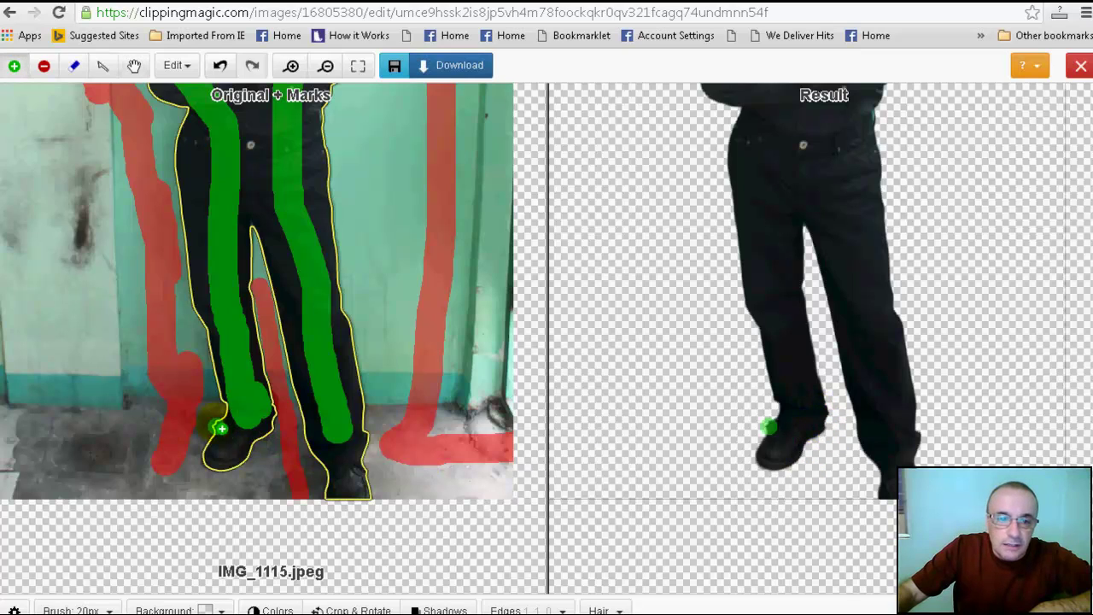
click(41, 67)
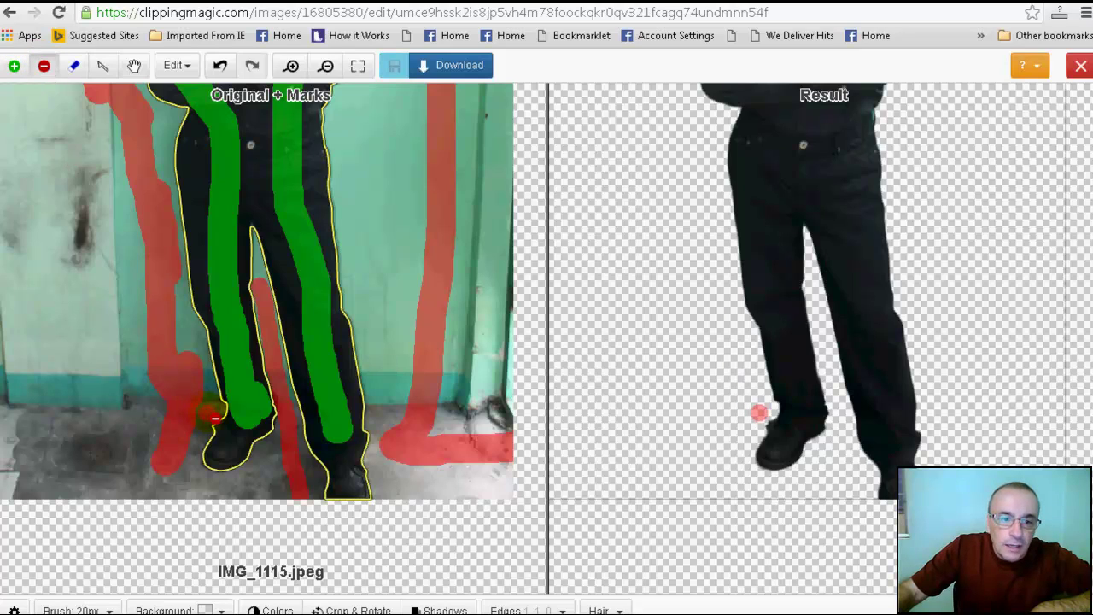
drag(216, 418, 177, 463)
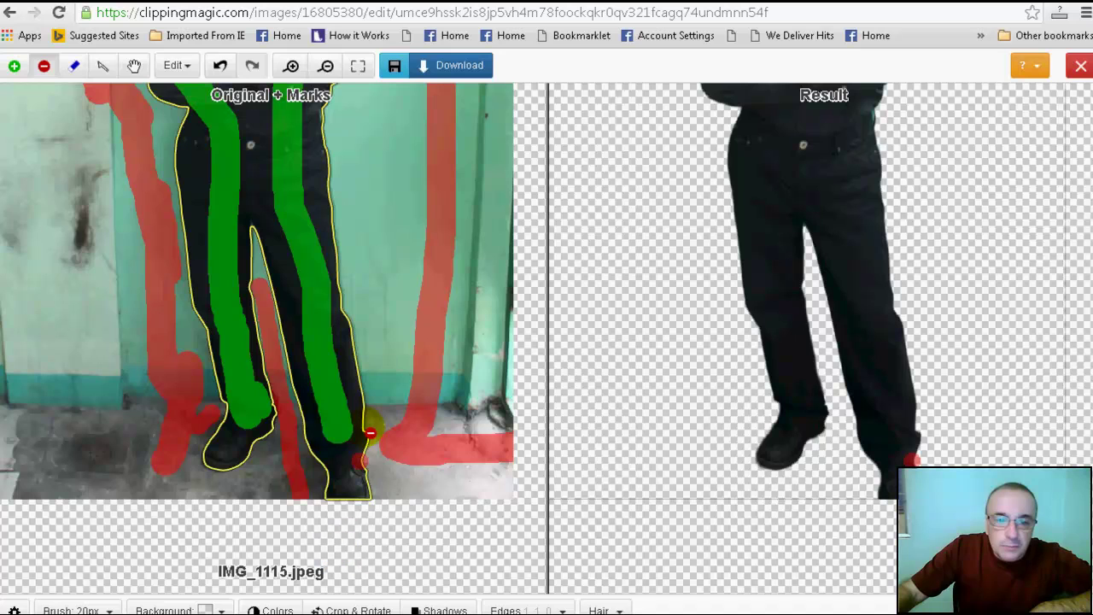
scroll(974, 329, up, 1)
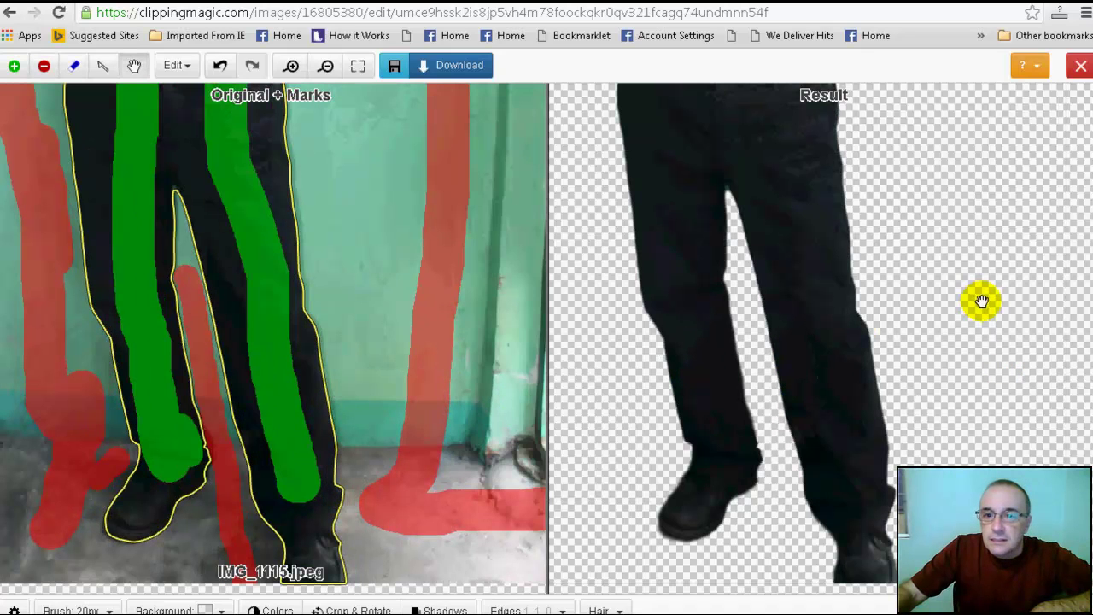
scroll(929, 288, up, 1)
scroll(931, 201, down, 1)
scroll(940, 410, up, 1)
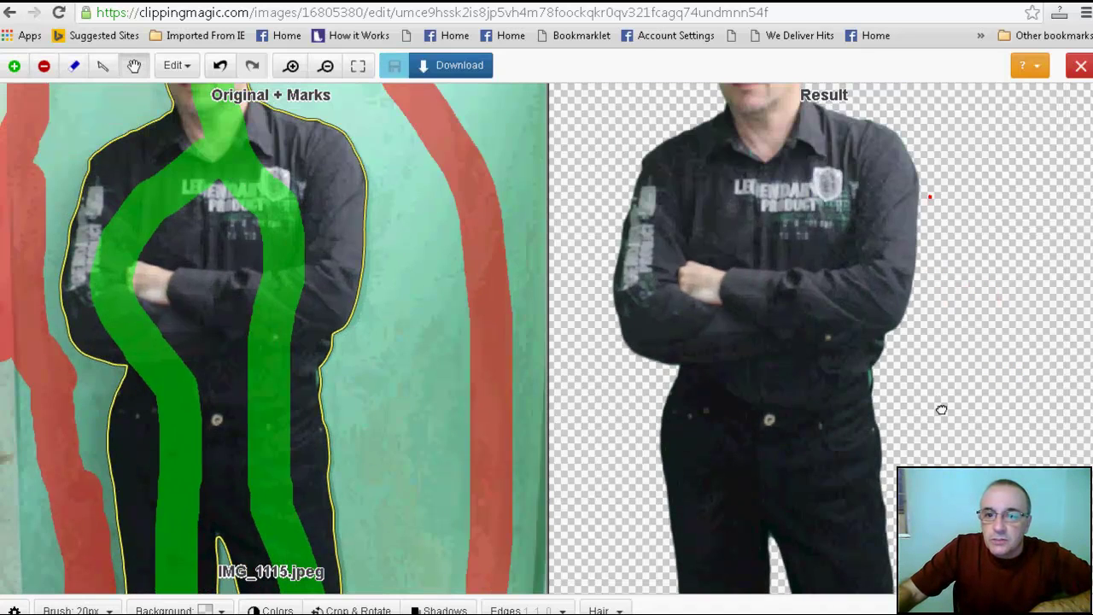
drag(940, 410, 942, 435)
drag(927, 280, 918, 359)
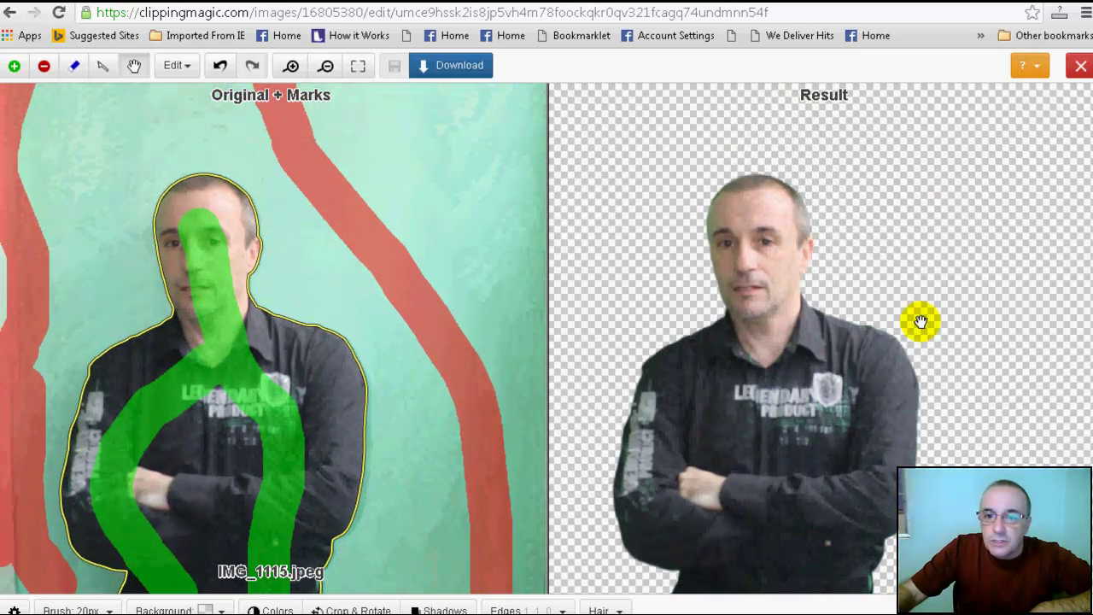
scroll(884, 380, down, 8)
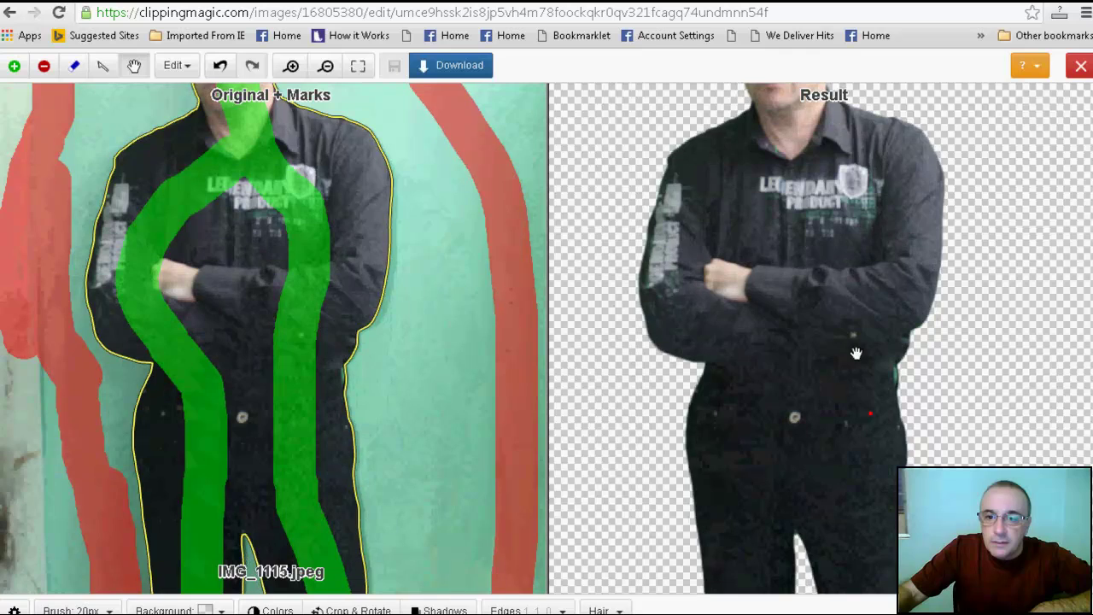
scroll(846, 366, down, 4)
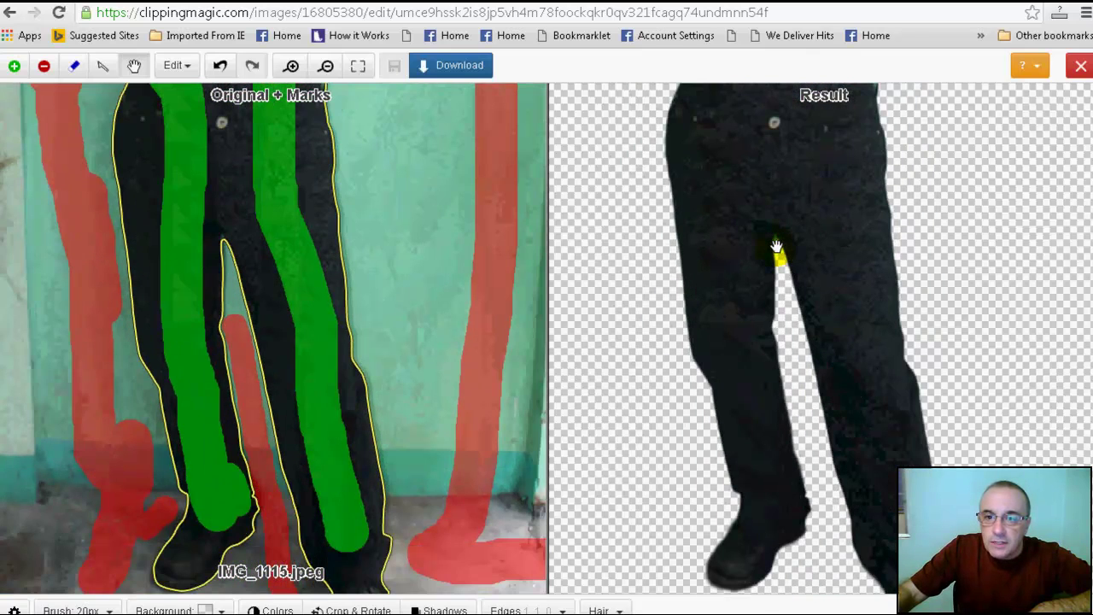
key(r)
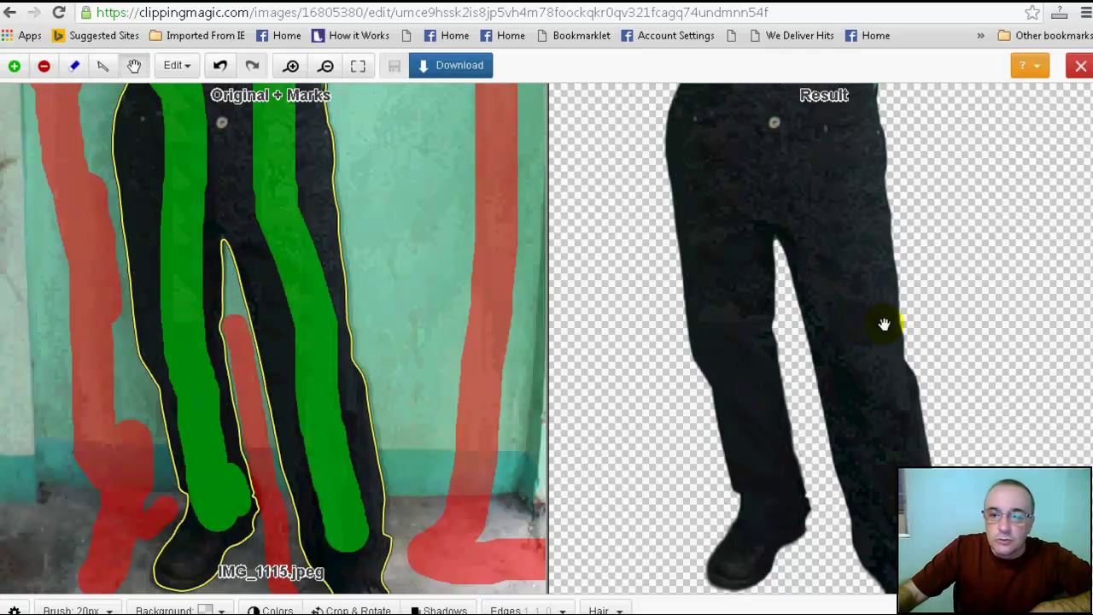
scroll(963, 332, down, 1)
scroll(964, 332, up, 5)
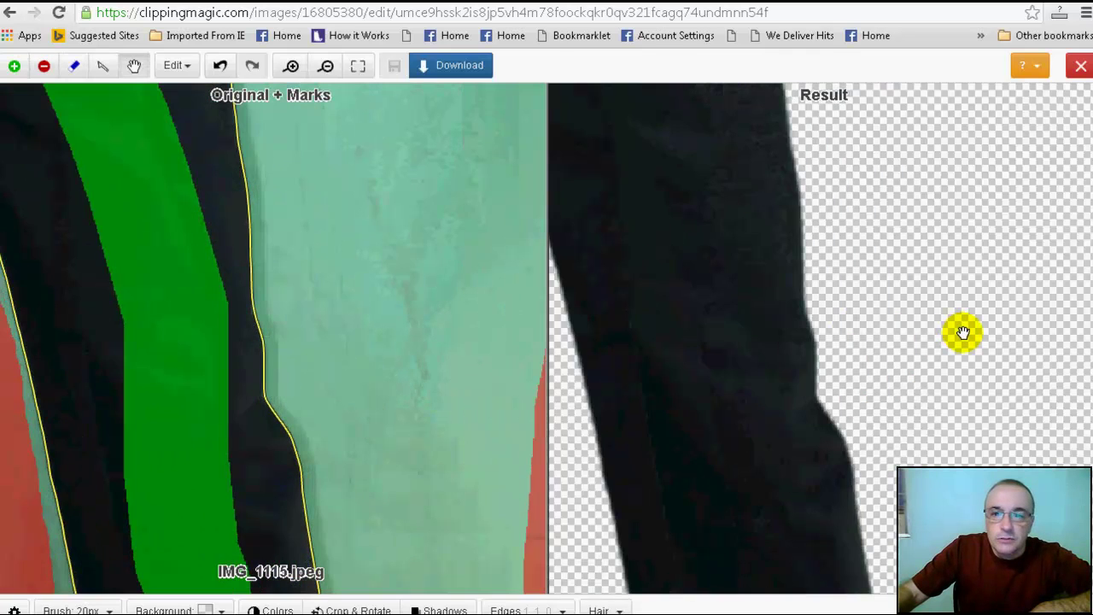
Paint remove marks over the gap near the tip between the trouser legs.
scroll(850, 272, down, 3)
scroll(747, 282, up, 3)
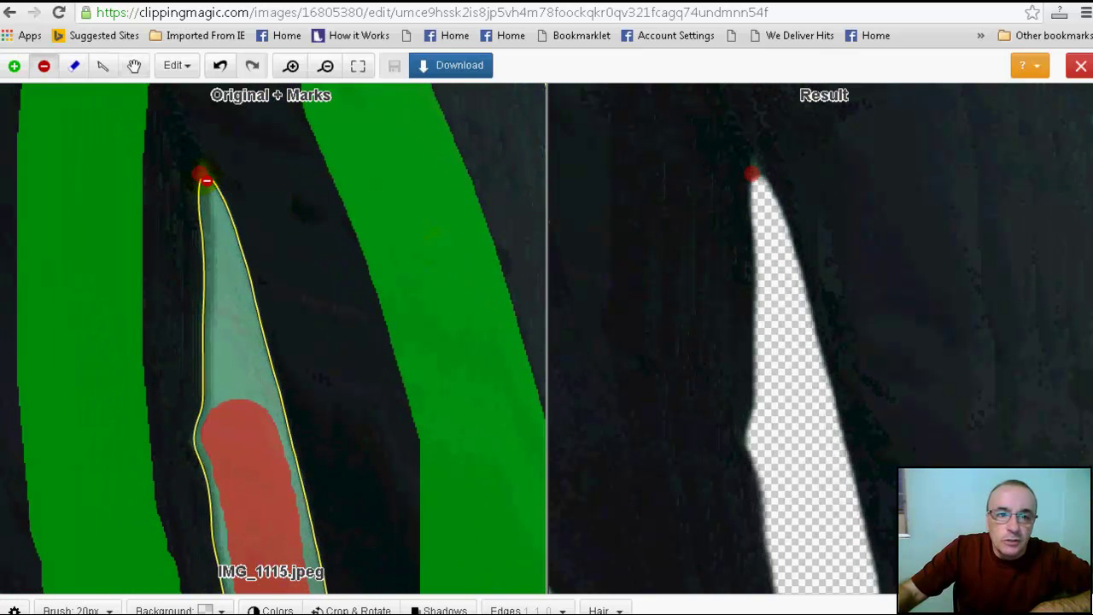
click(42, 67)
drag(44, 403, 46, 568)
drag(12, 523, 75, 516)
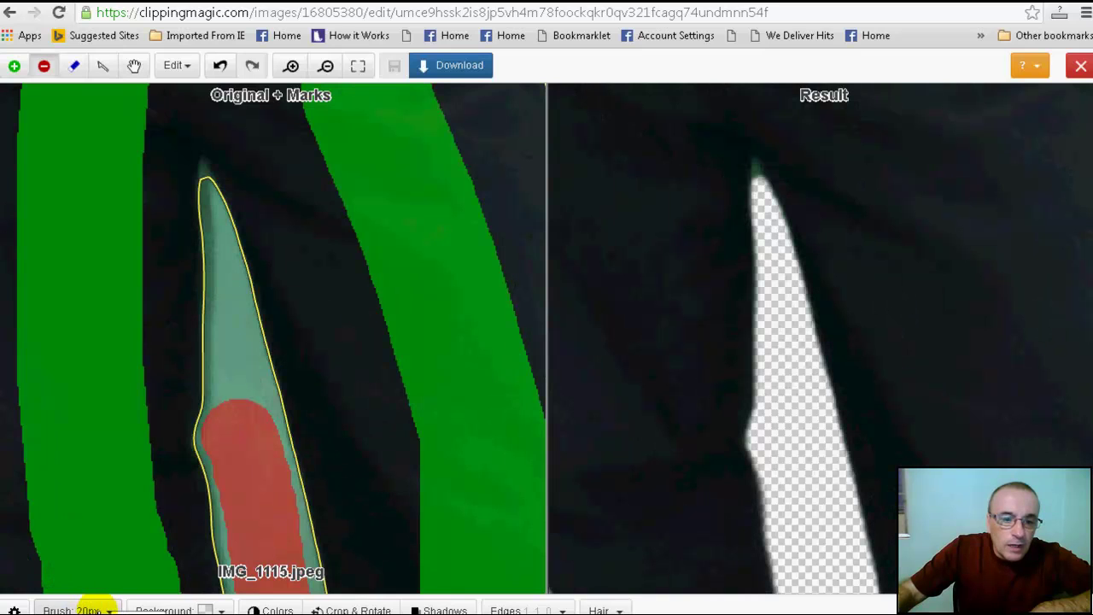
Reduce the brush size to 2px and add a fine remove mark at the gap's tip.
click(109, 608)
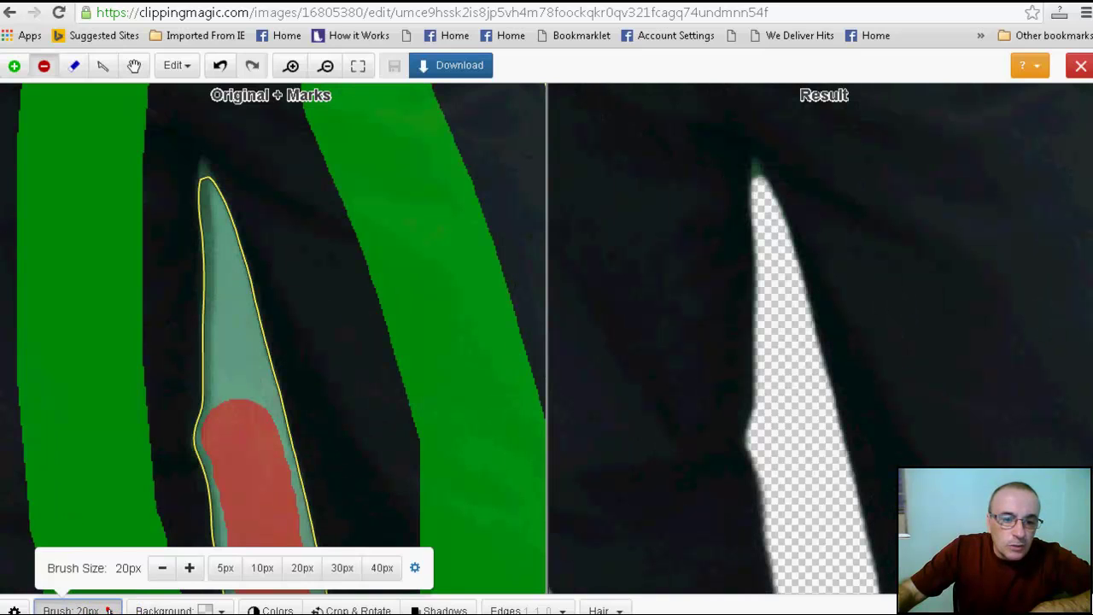
click(162, 569)
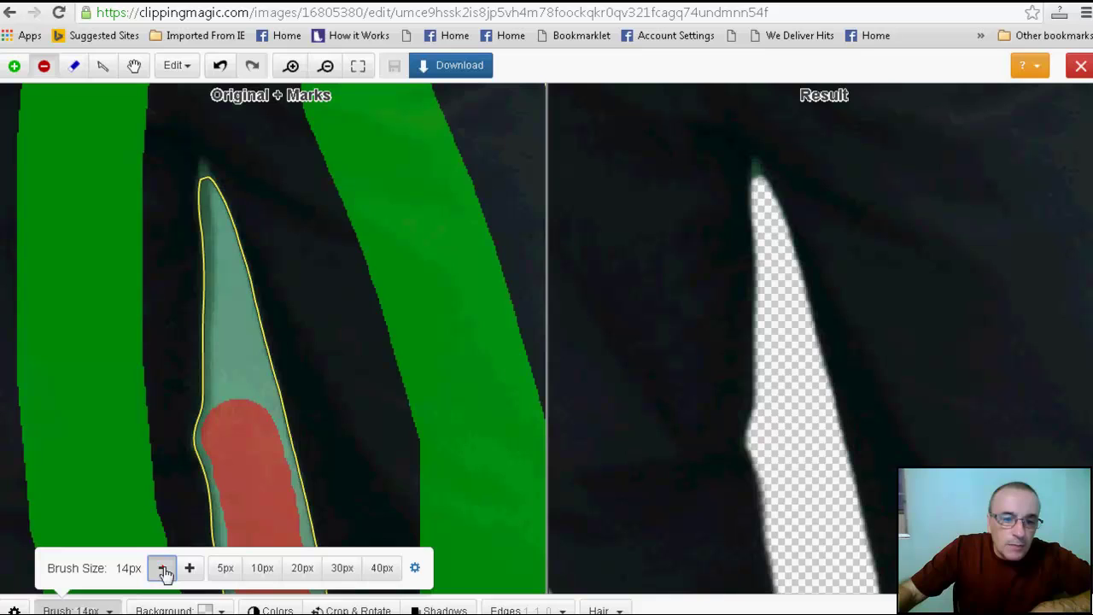
click(162, 569)
click(163, 569)
click(162, 569)
click(163, 569)
click(163, 569)
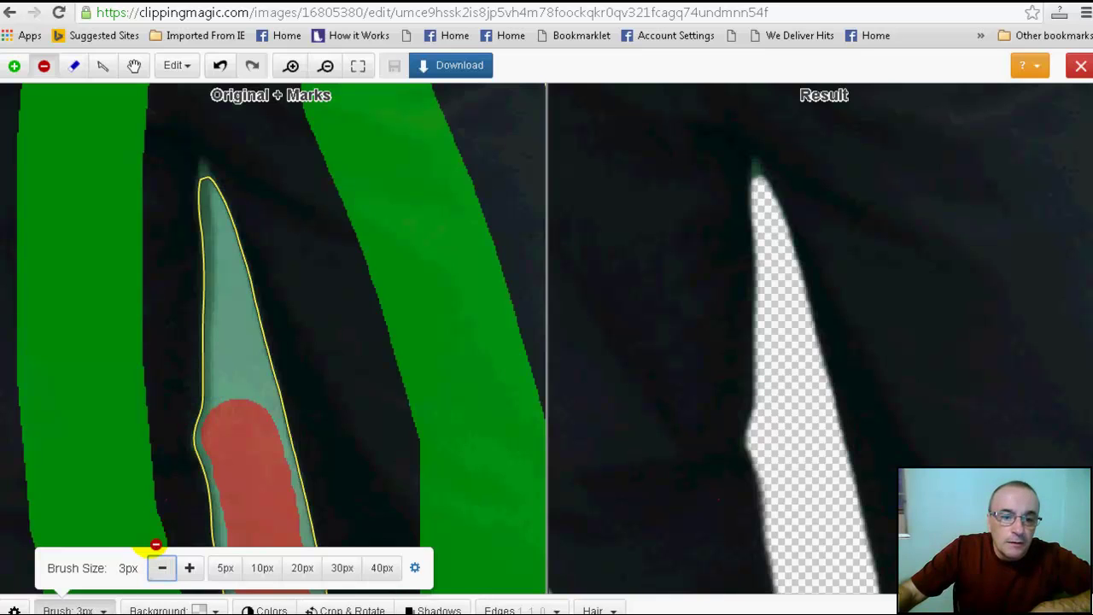
click(162, 568)
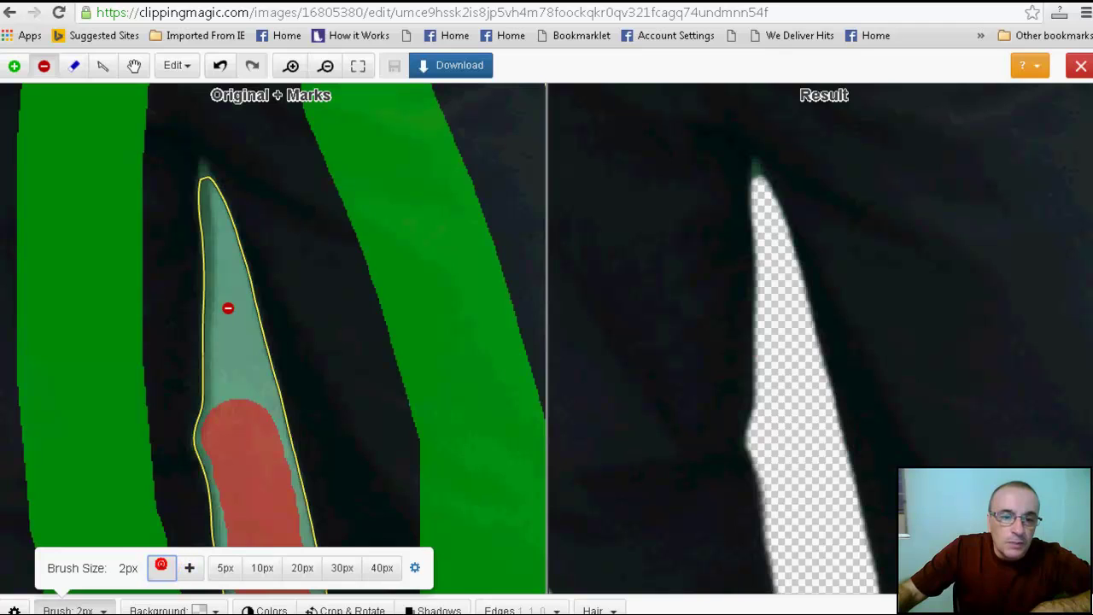
click(208, 188)
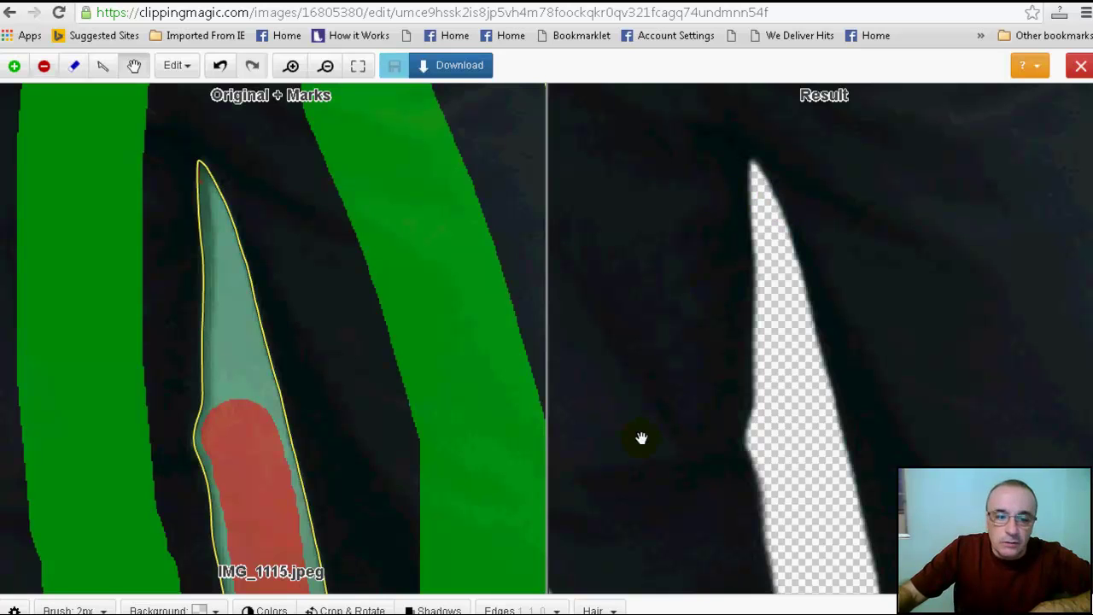
Zoom out and pan so the whole cut-out man, head to shoes, is visible.
scroll(850, 341, down, 6)
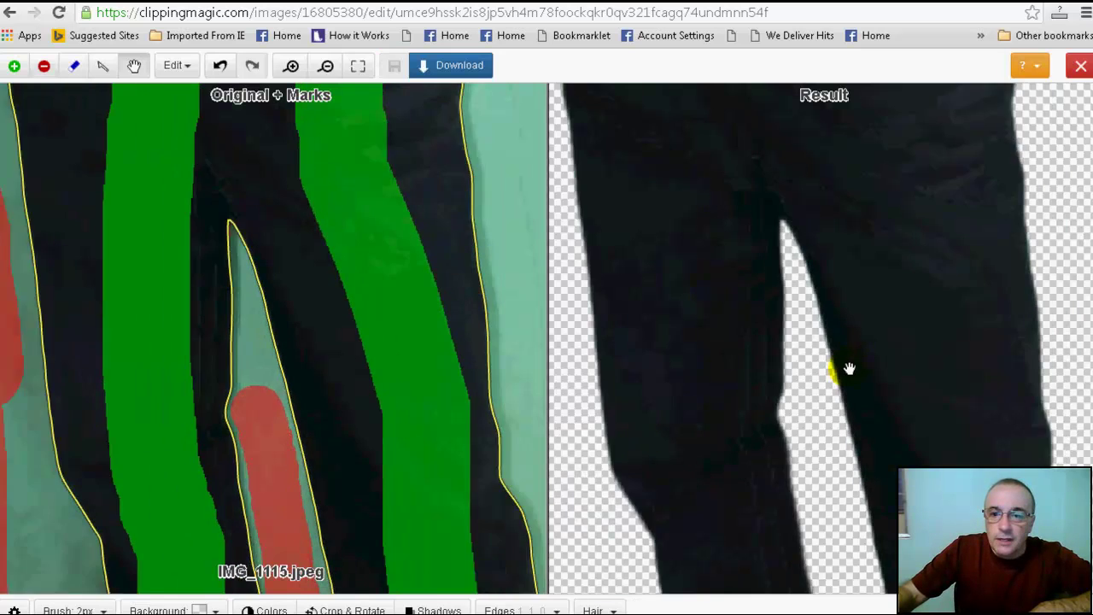
scroll(671, 279, down, 4)
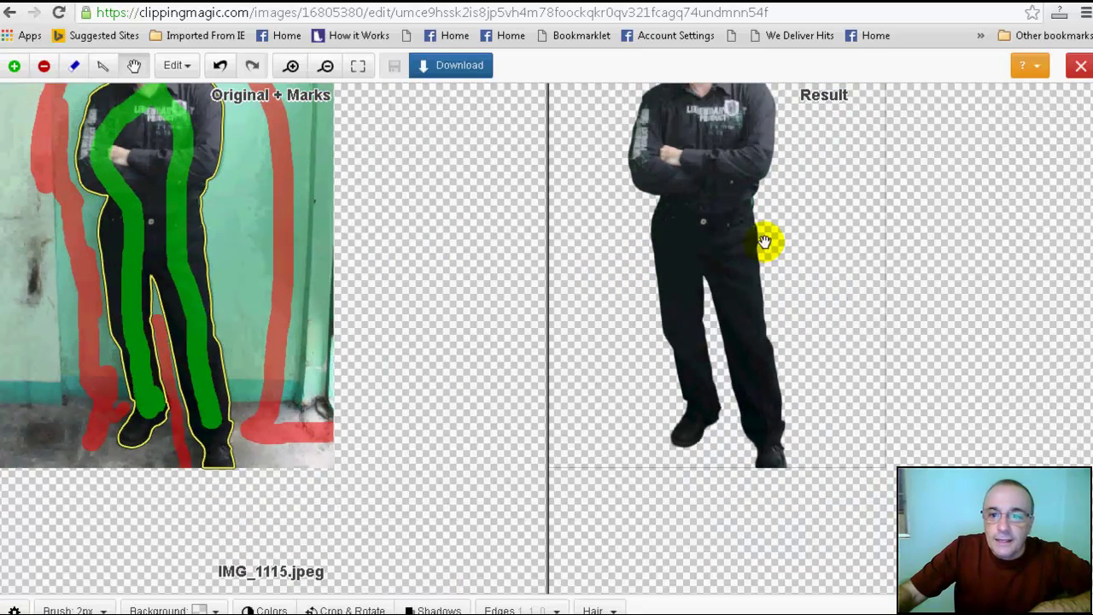
drag(761, 247, 808, 351)
key(space)
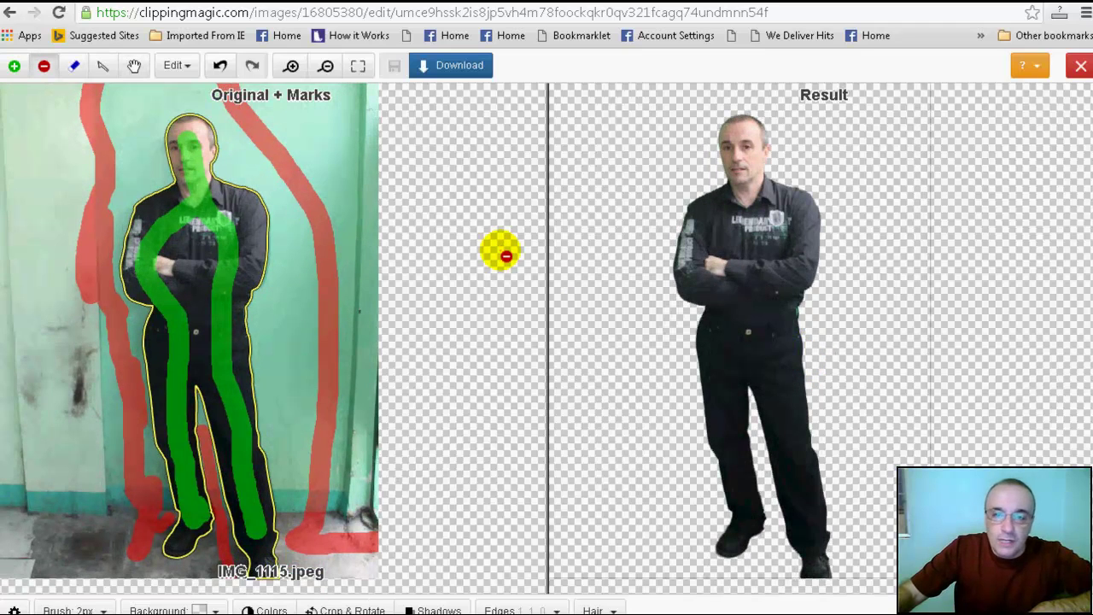
key(space)
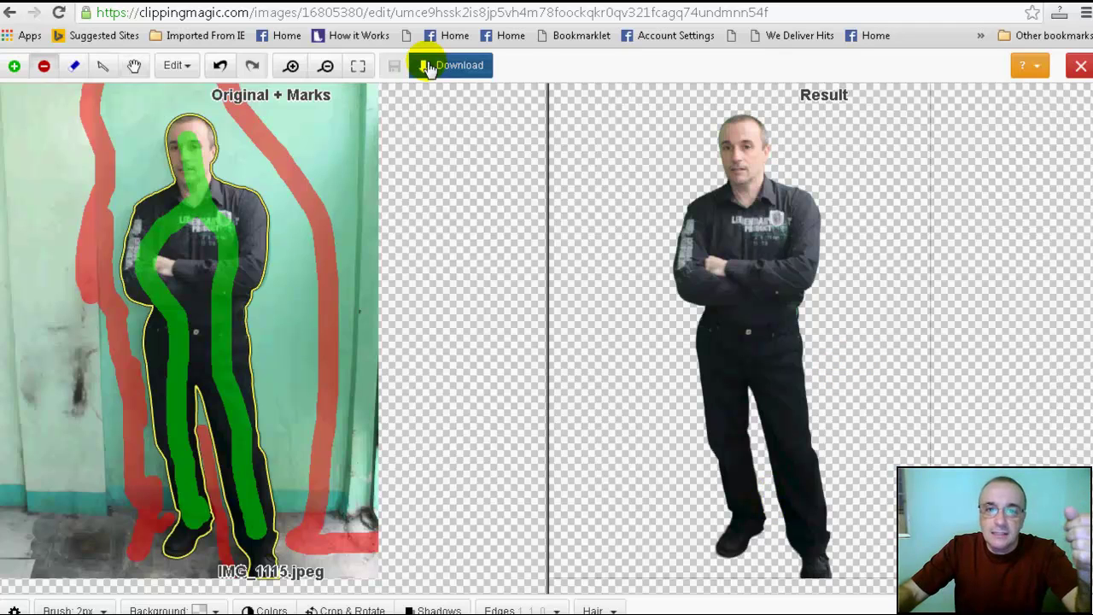
Download the result, then on the pricing page highlight the Light plan's monthly credits.
click(453, 70)
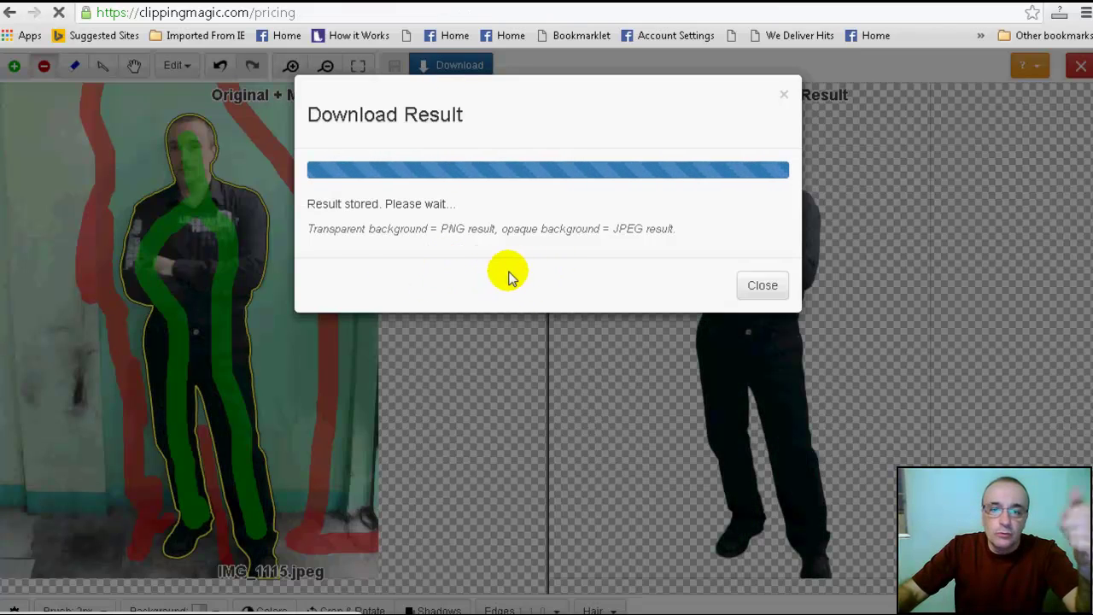
scroll(325, 329, down, 1)
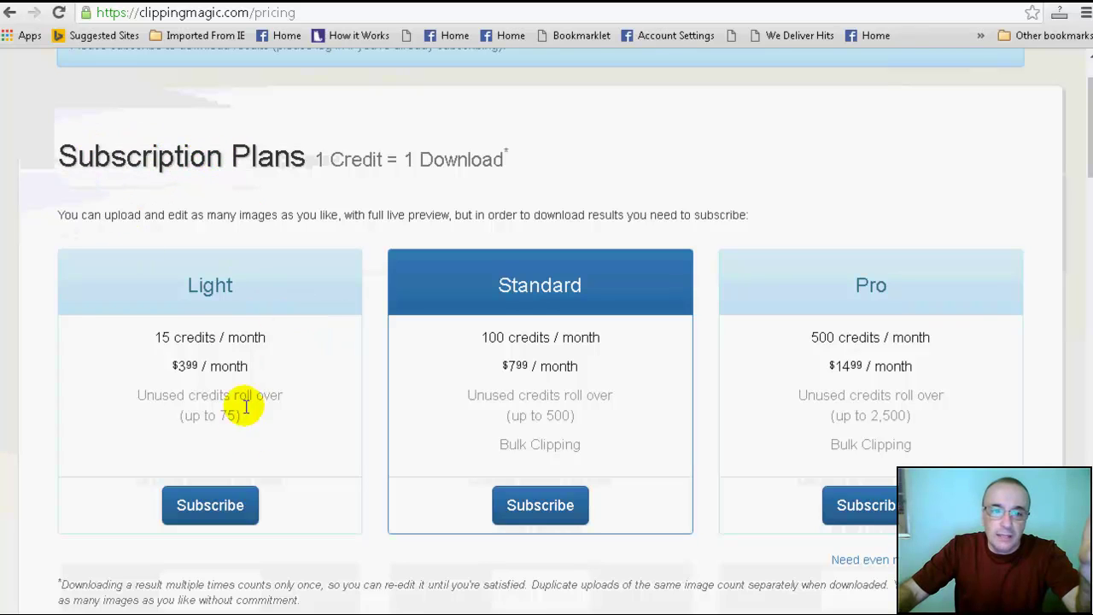
drag(149, 339, 281, 341)
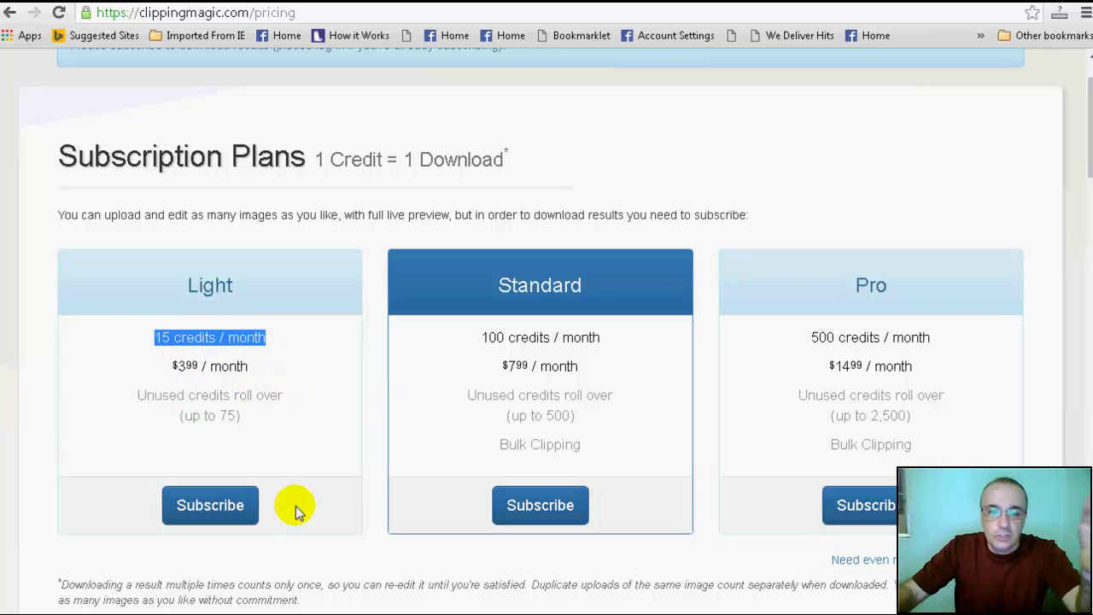
scroll(336, 464, up, 1)
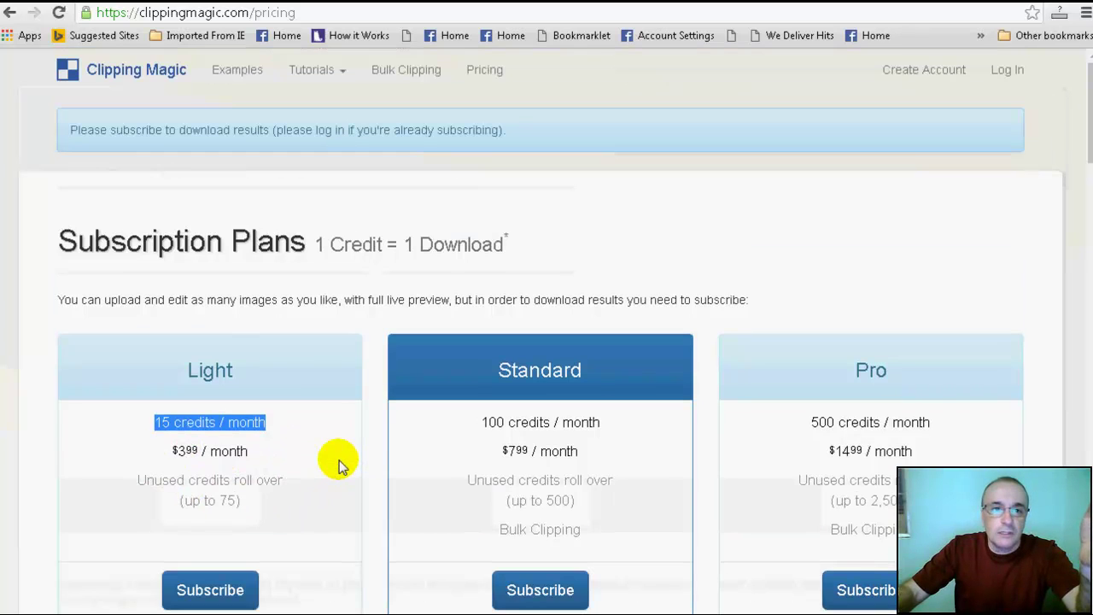
Go back to the image editor and retry the connection after the network error.
click(10, 12)
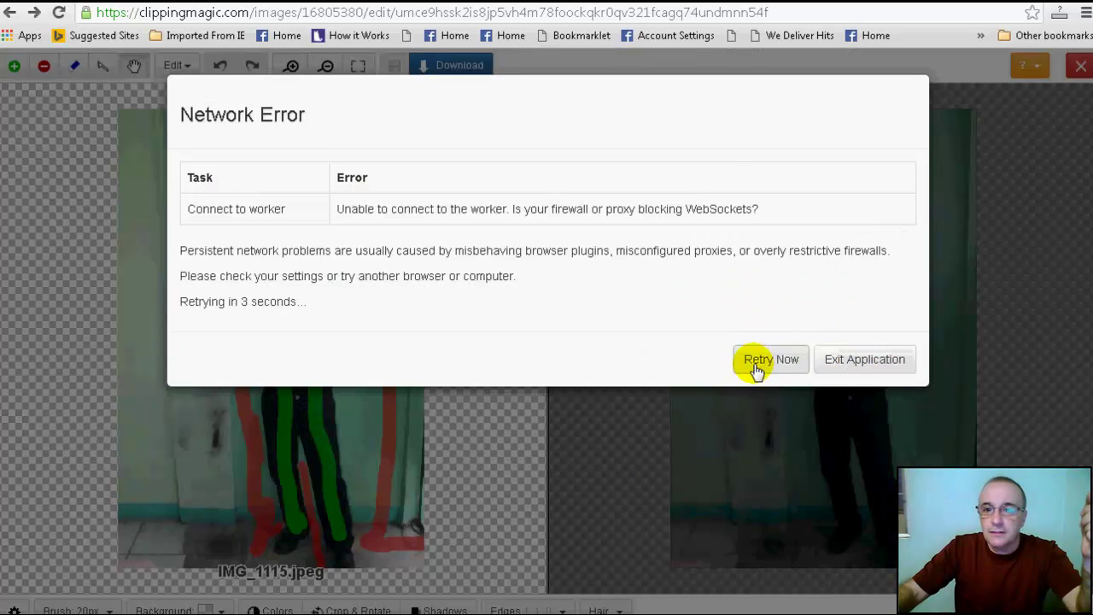
click(773, 360)
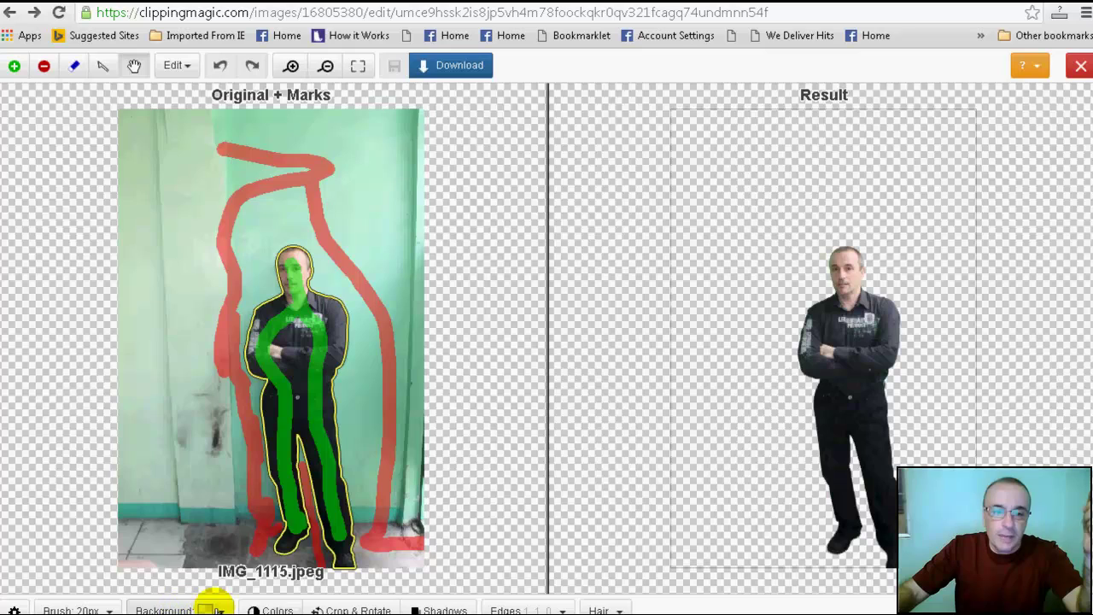
Preview the cutout on grey, black, brown and green backgrounds, finishing on white.
click(220, 609)
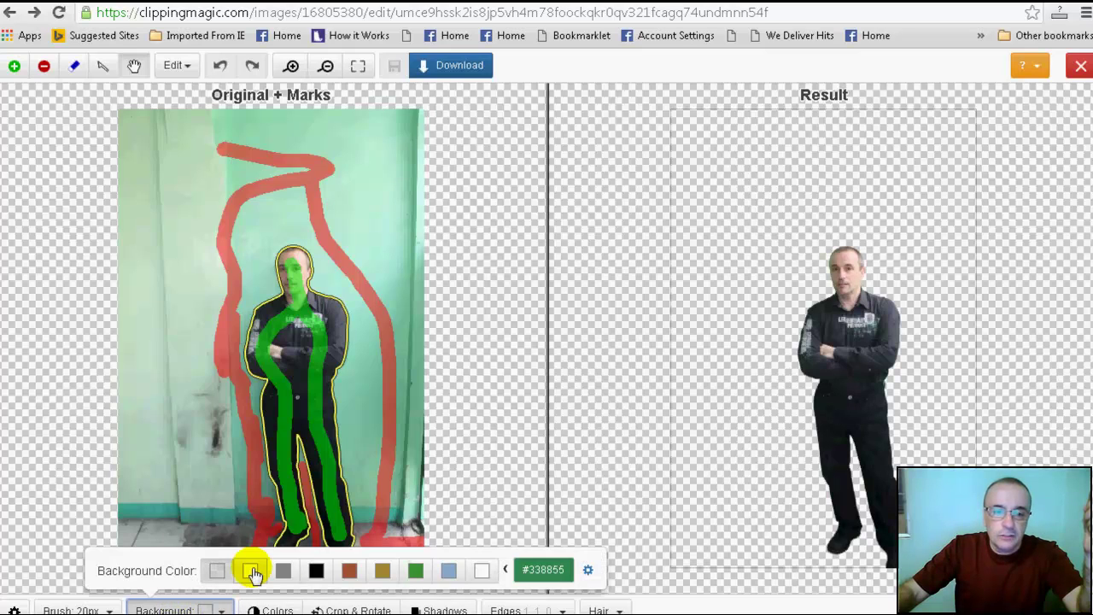
click(284, 572)
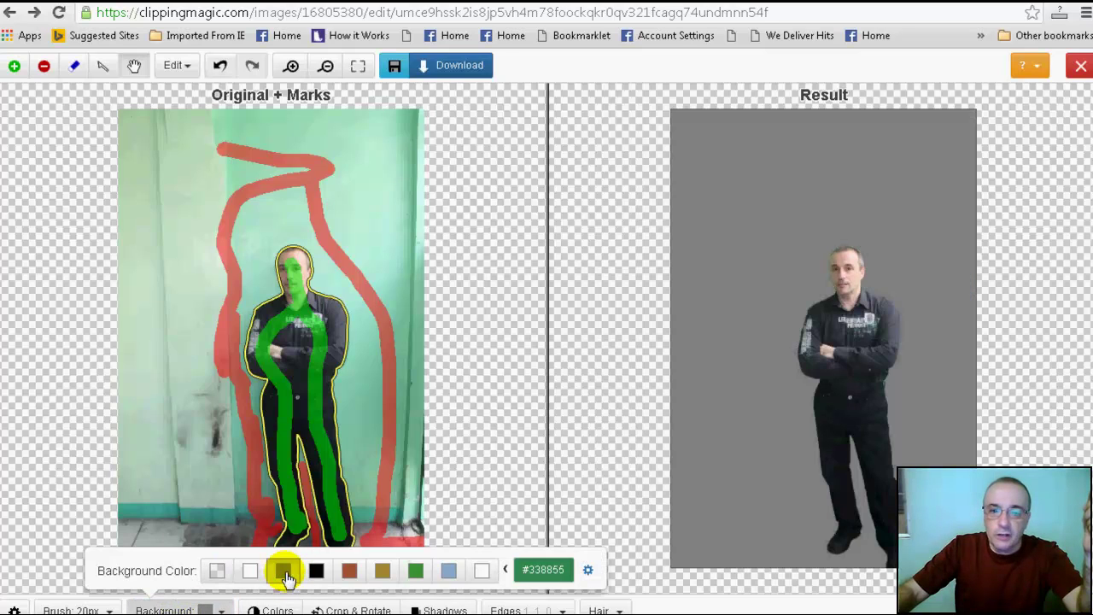
click(316, 575)
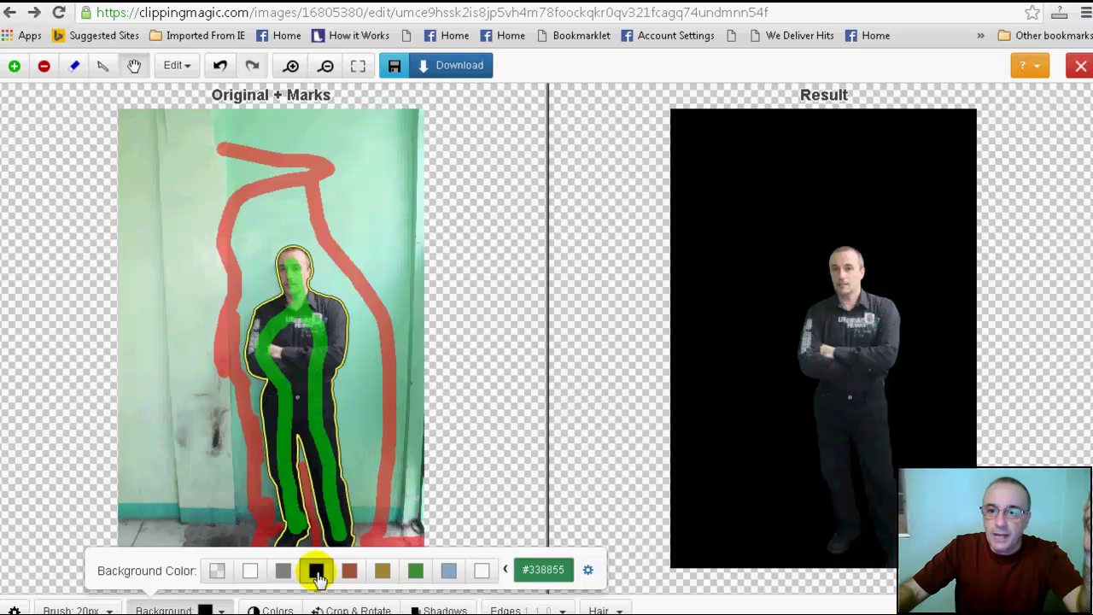
click(349, 574)
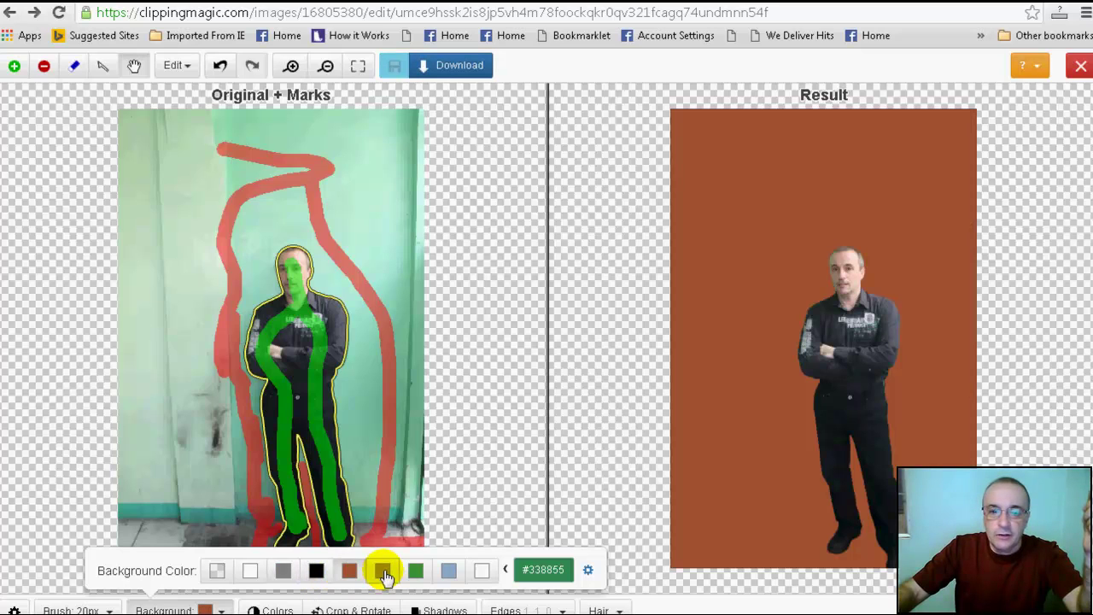
click(415, 574)
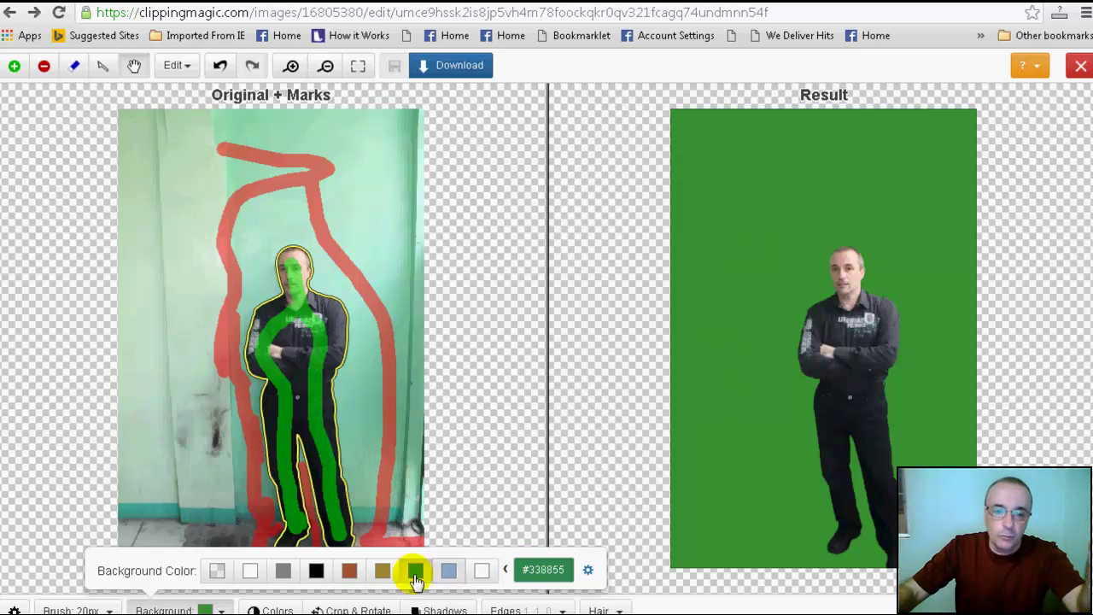
click(250, 572)
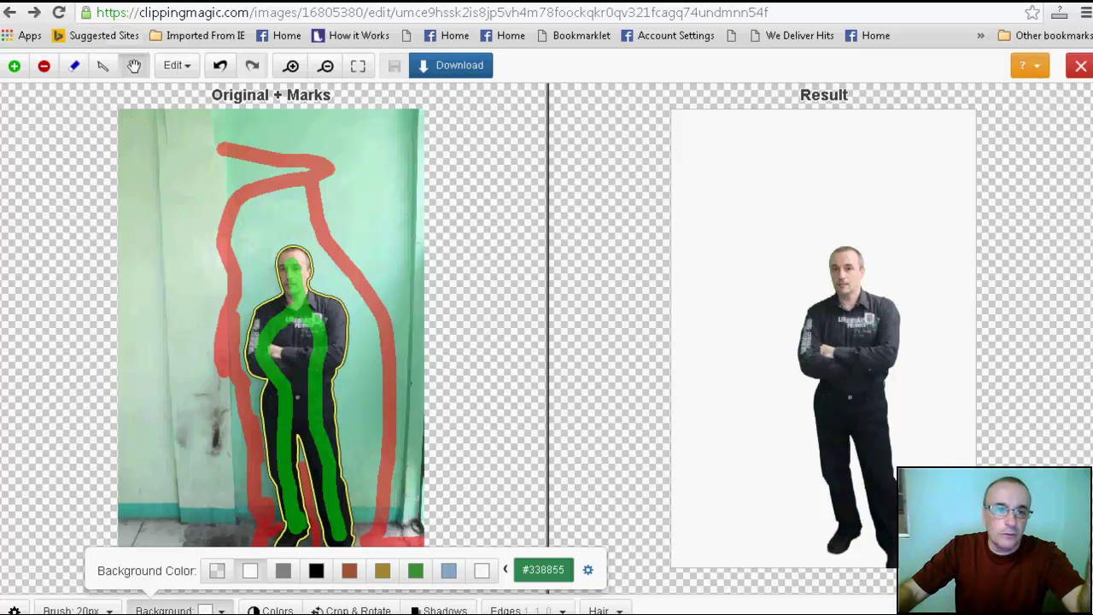
Snip the Result panel showing the cut-out man on white, then start Save As for the capture.
key(super)
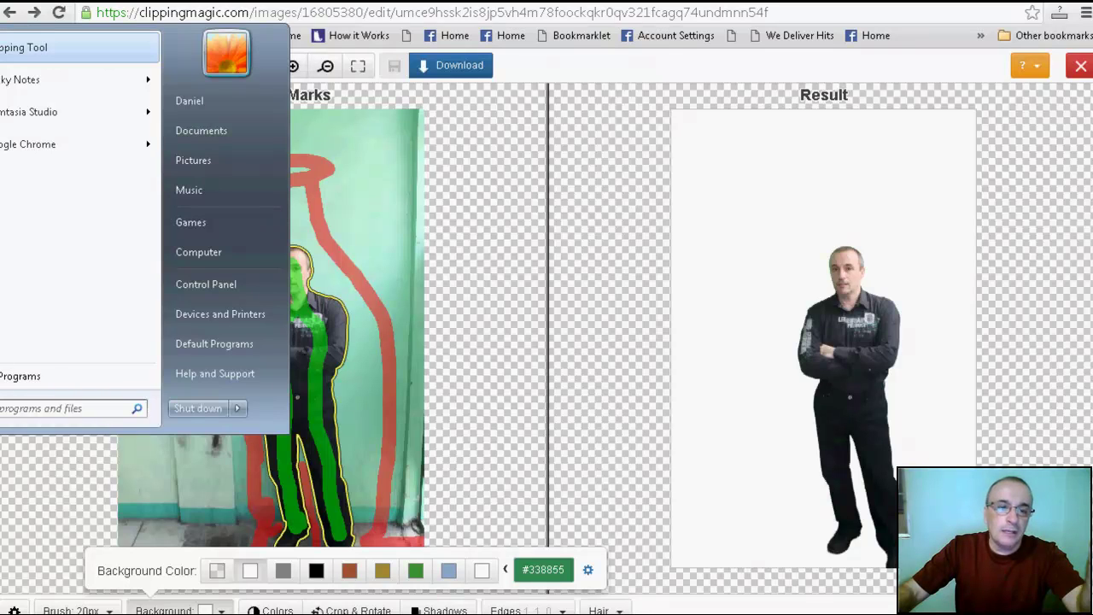
key(Return)
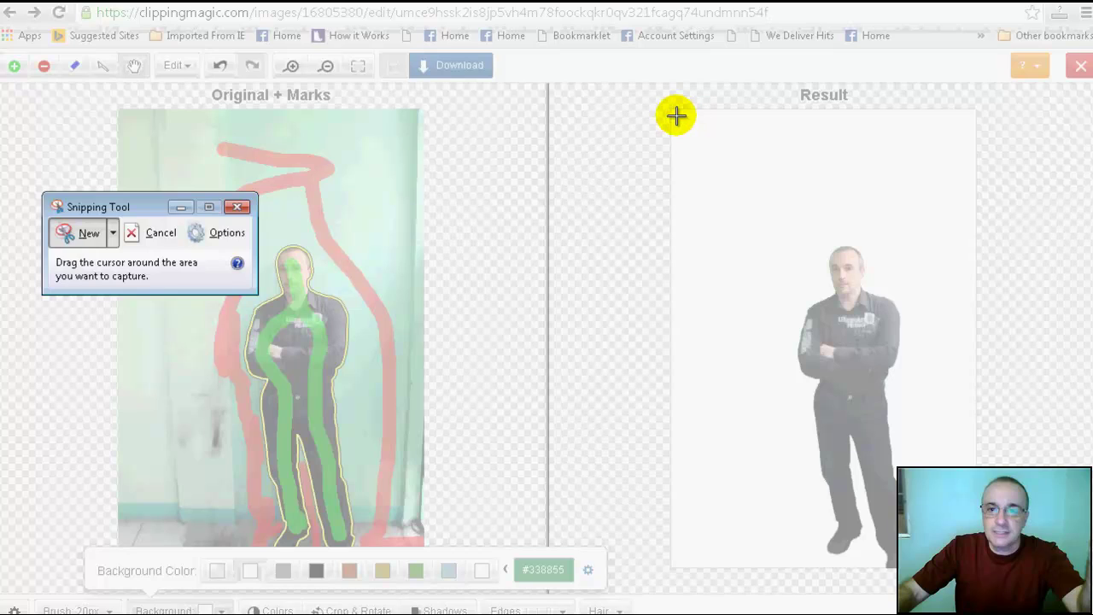
drag(676, 116, 974, 564)
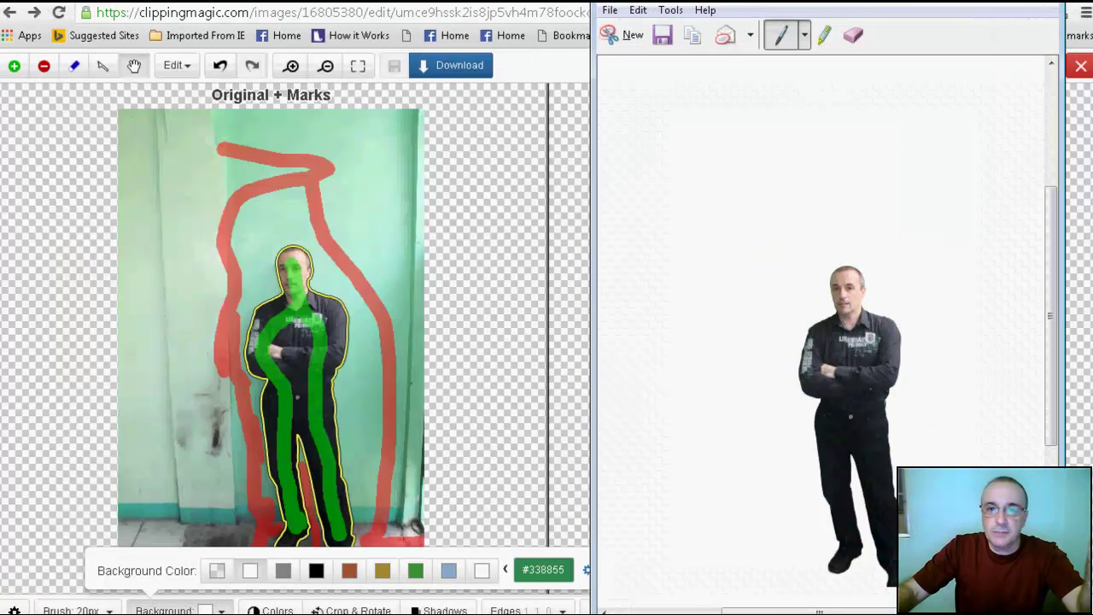
click(612, 11)
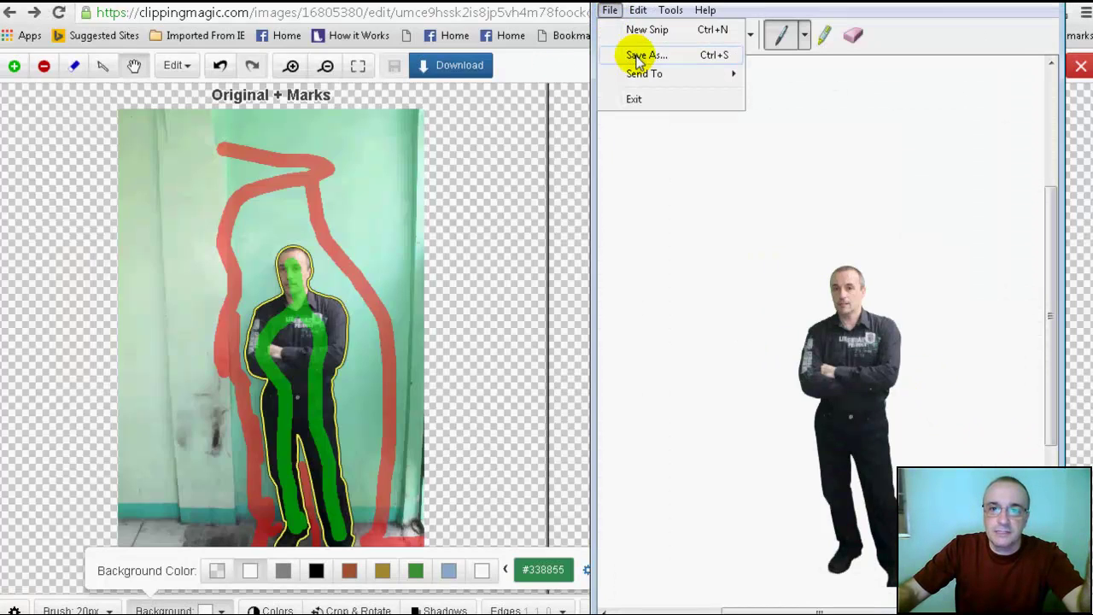
click(634, 52)
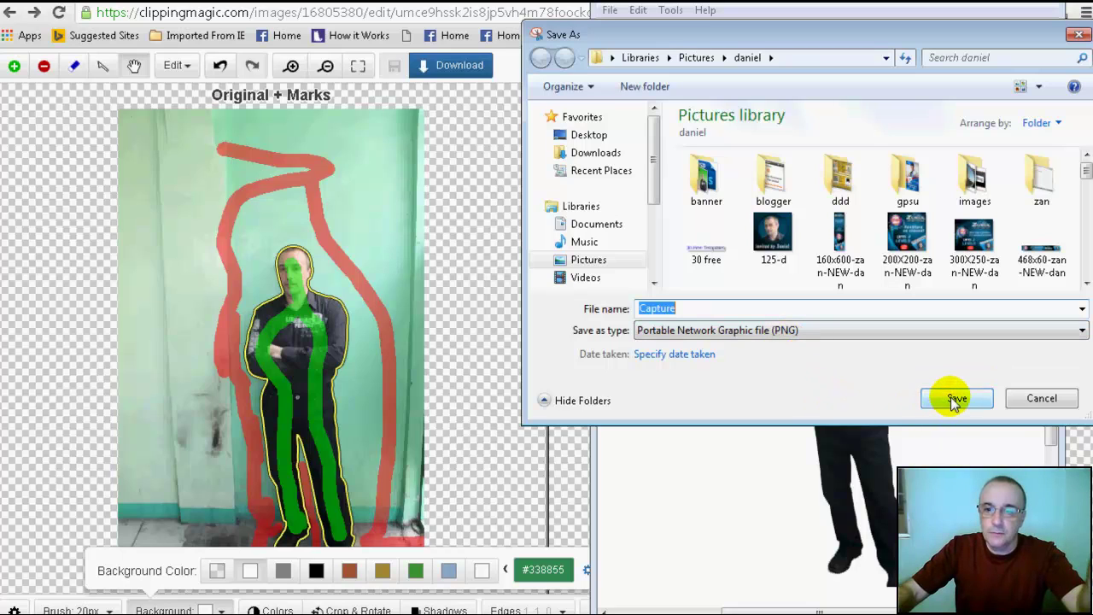
Cancel the Save As and close Snipping Tool, discarding the snip.
click(1032, 400)
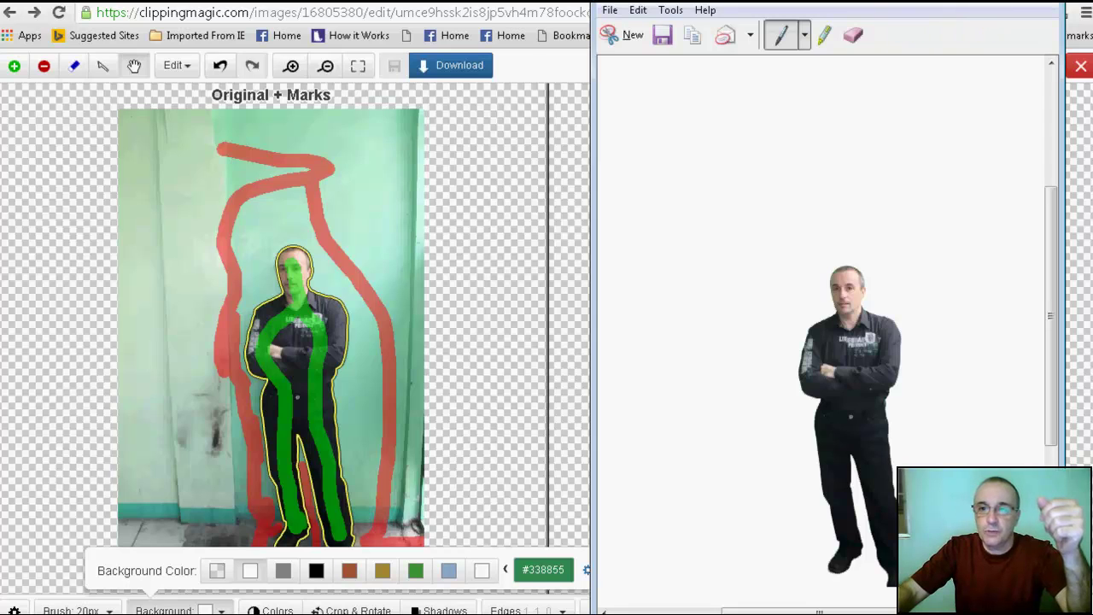
key(alt+F4)
click(902, 316)
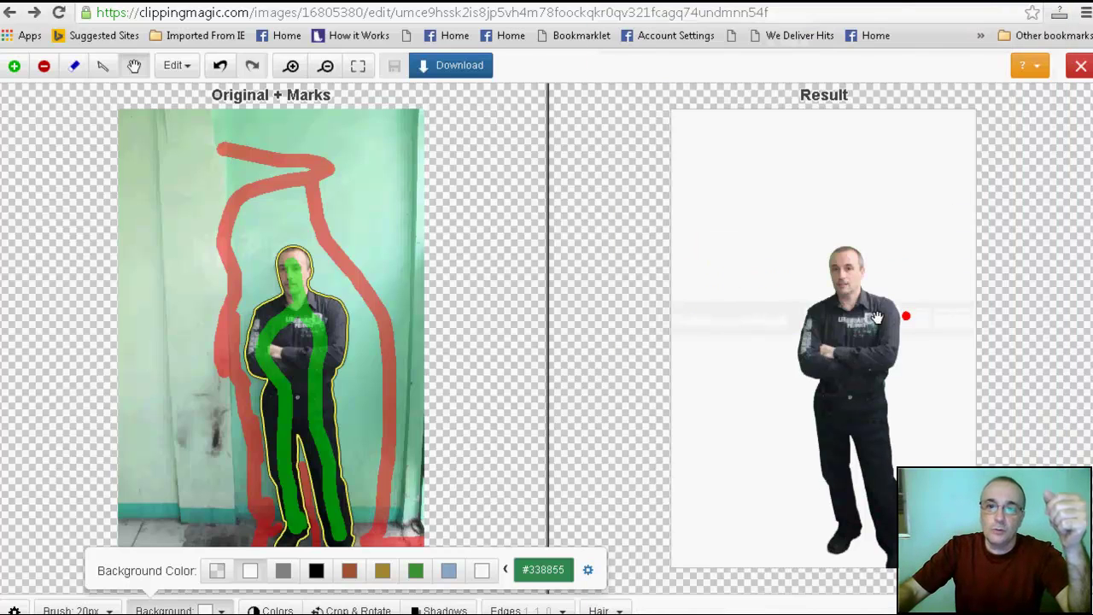